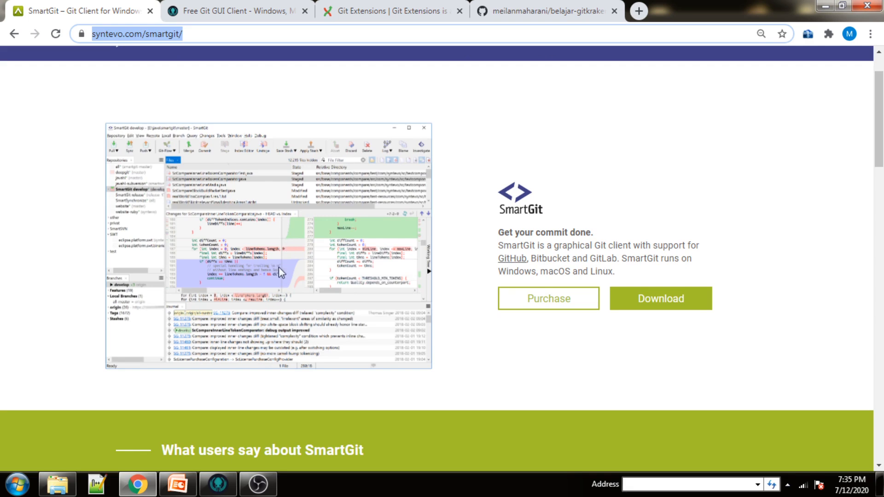
Select the syntevo.com paragraph calling SmartGit a graphical Git client for Windows, macOS and Linux.
click(500, 252)
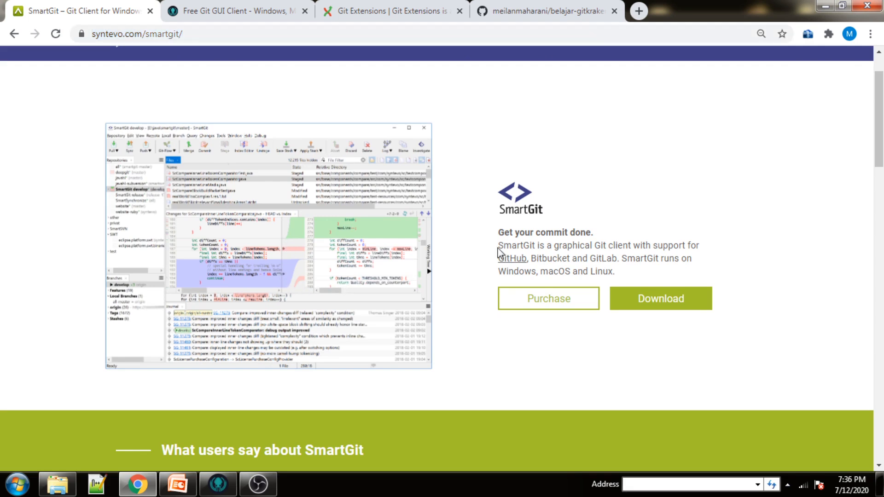
drag(498, 251, 639, 275)
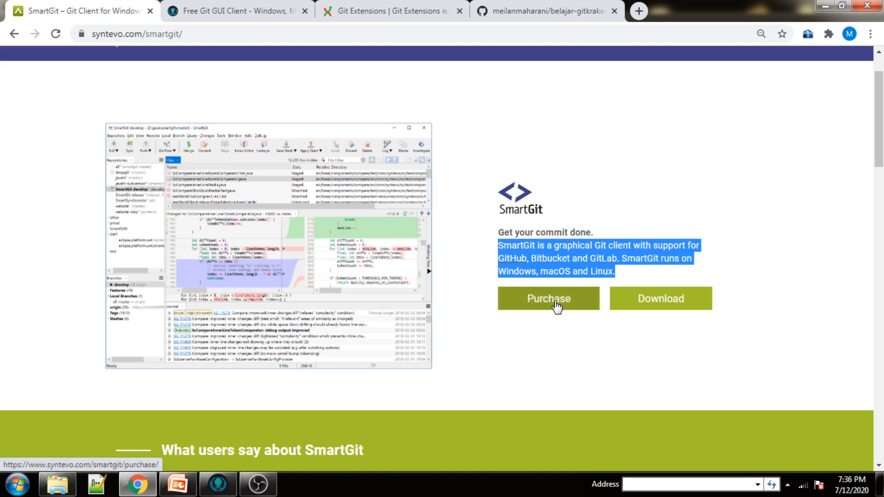
Compare SmartGit's subscription, Single Payment and Upgrade/Renewal pricing, then go to the Download SmartGit 20.1 page.
click(556, 305)
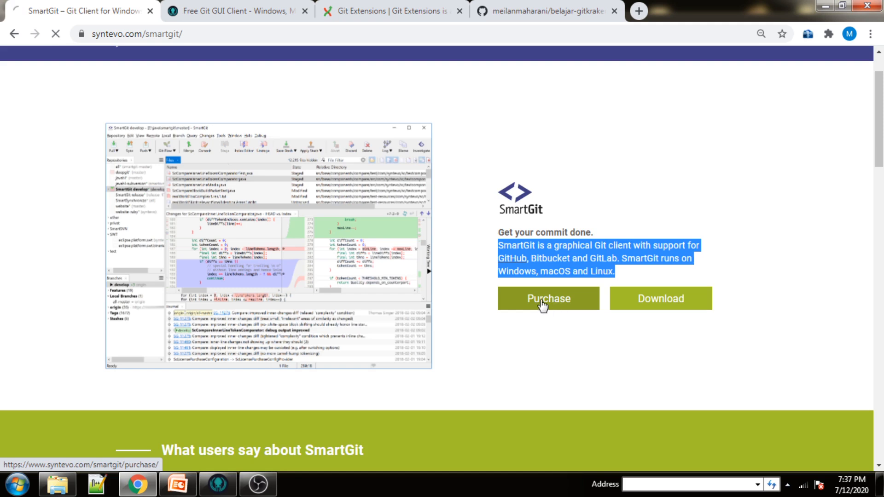
scroll(505, 292, down, 4)
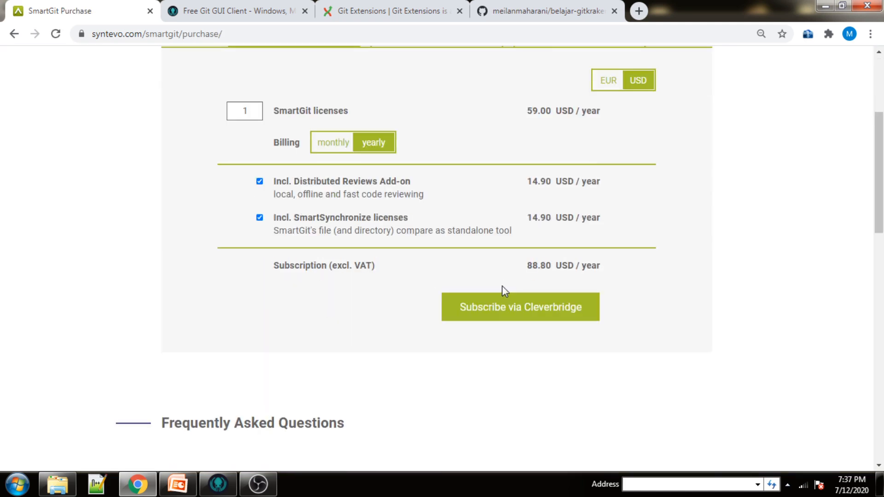
scroll(503, 287, up, 4)
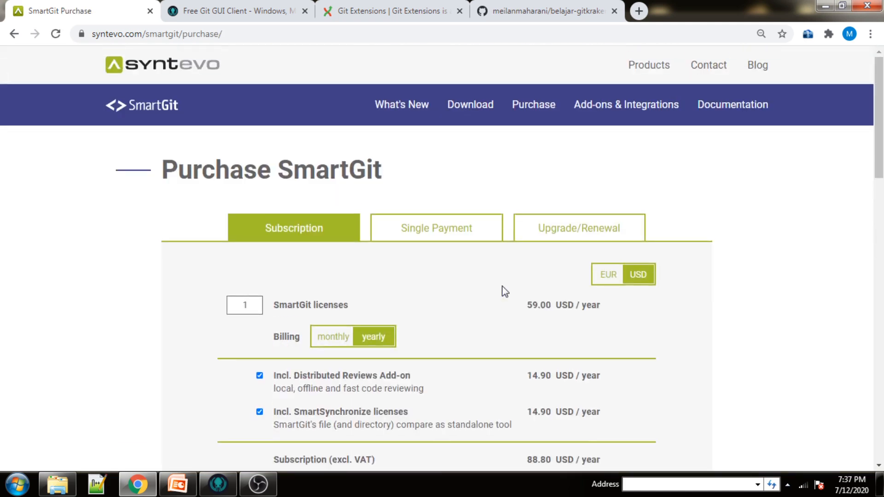
click(437, 240)
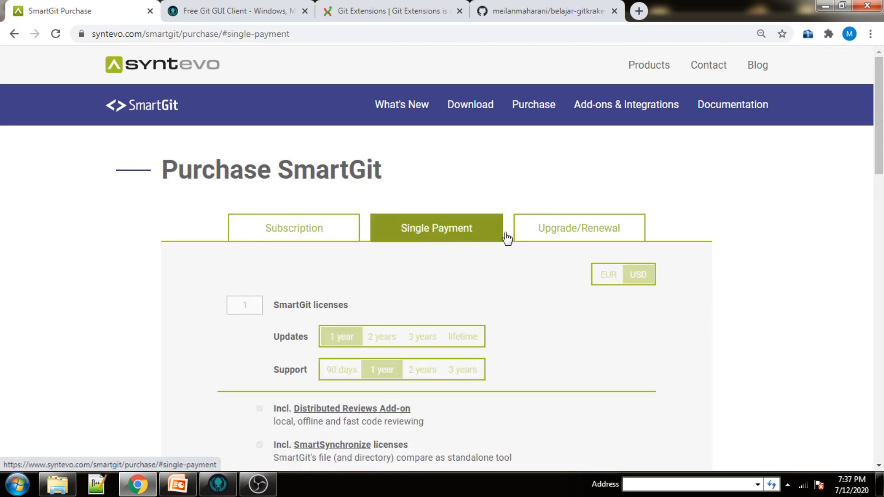
click(592, 233)
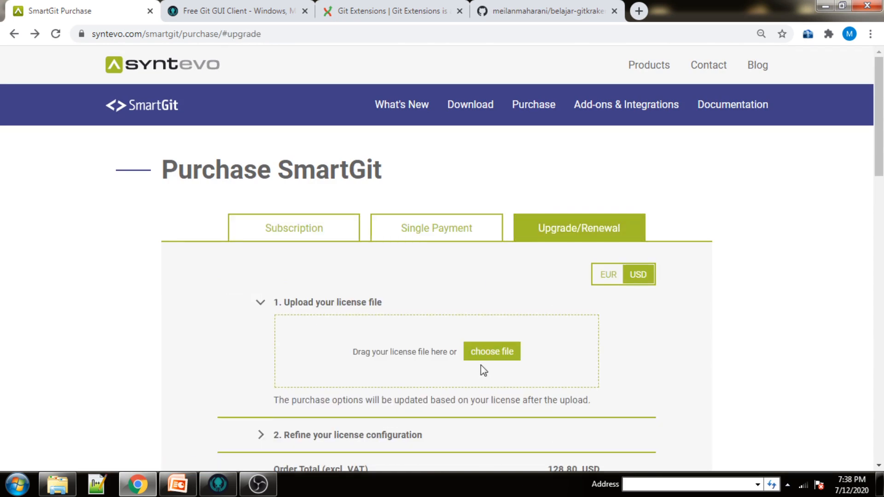
click(471, 109)
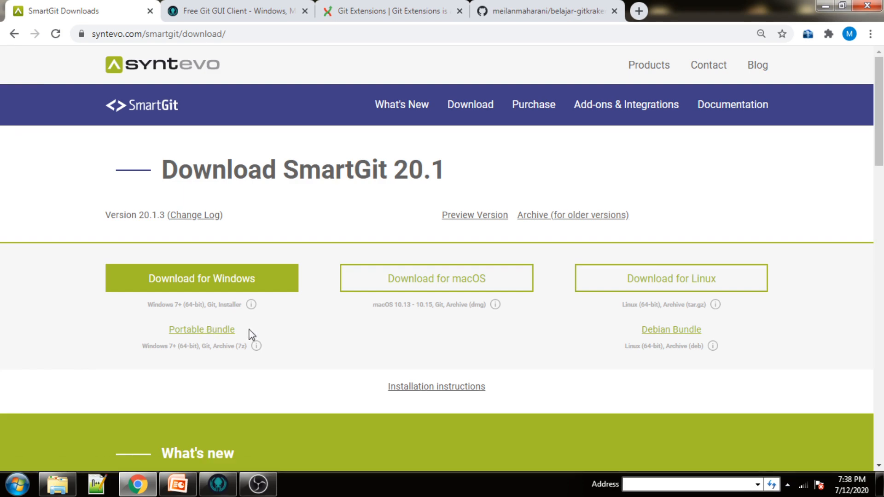
Open the SmartGit manual in a new tab and go to its Git Concepts page.
click(726, 106)
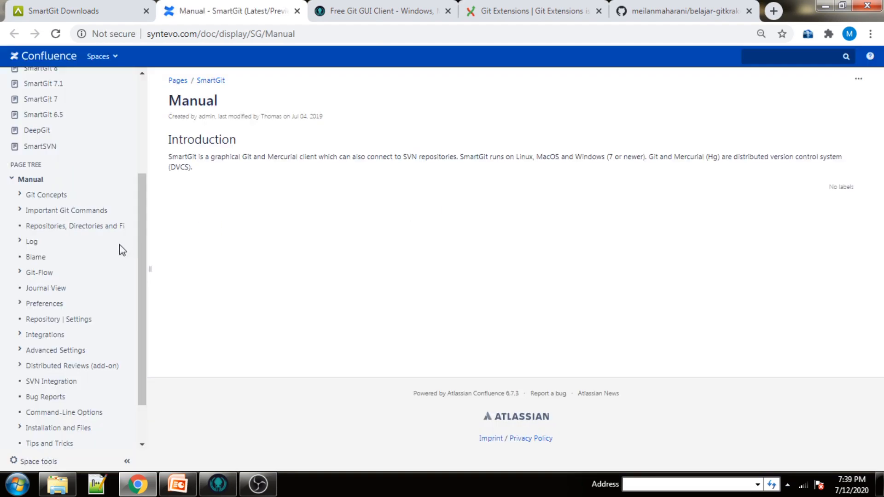
scroll(120, 244, down, 2)
click(44, 139)
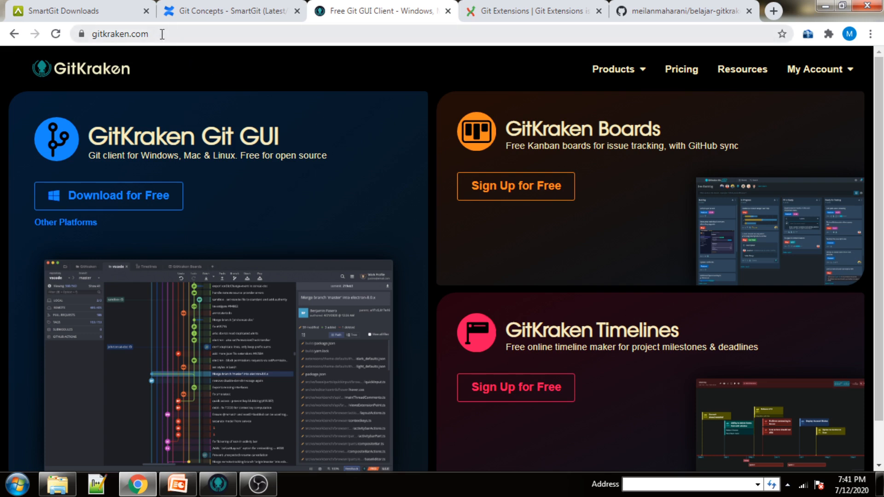
Open GitKraken's download page and scroll past the 7.0.1 platform downloads to Linux (Snap).
click(162, 34)
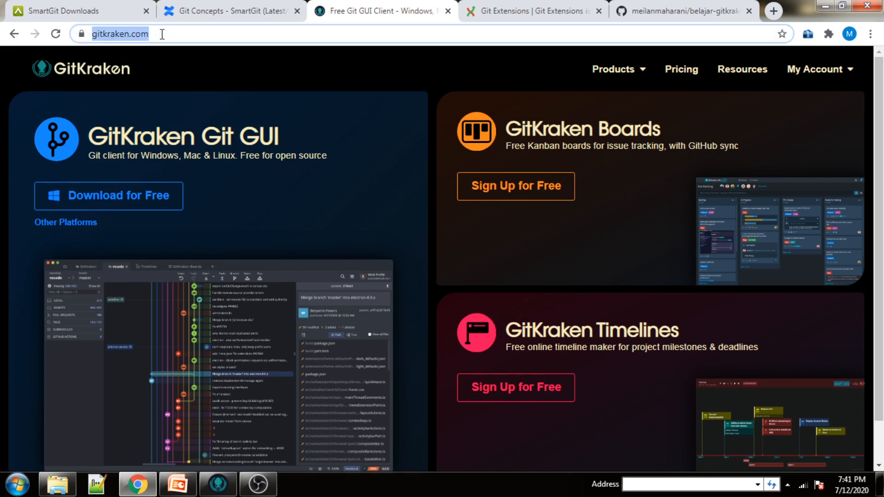
click(138, 92)
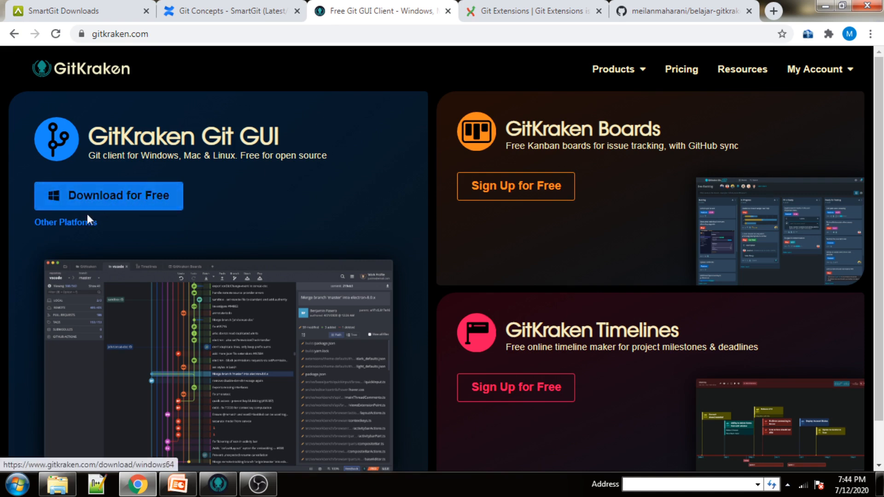
click(69, 229)
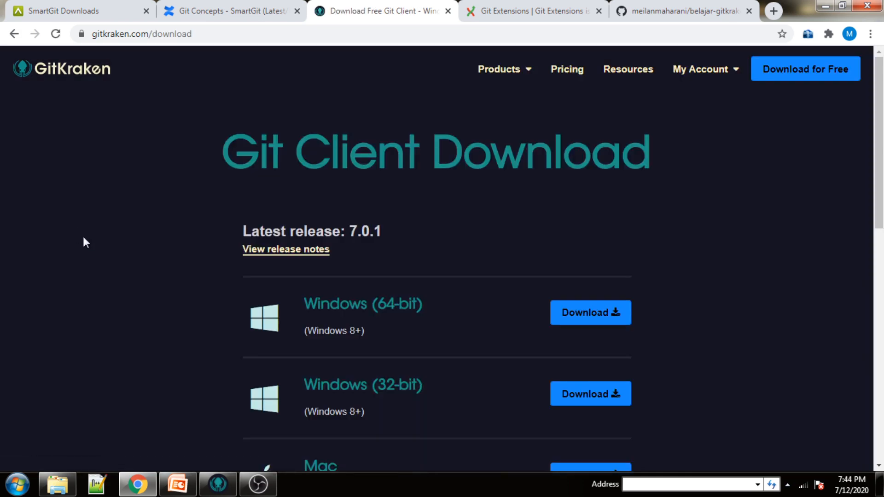
scroll(198, 278, down, 4)
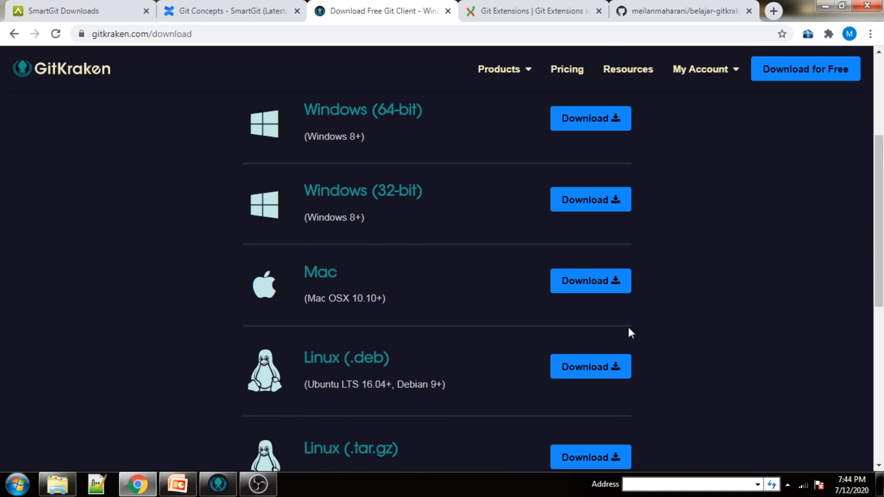
scroll(517, 279, down, 7)
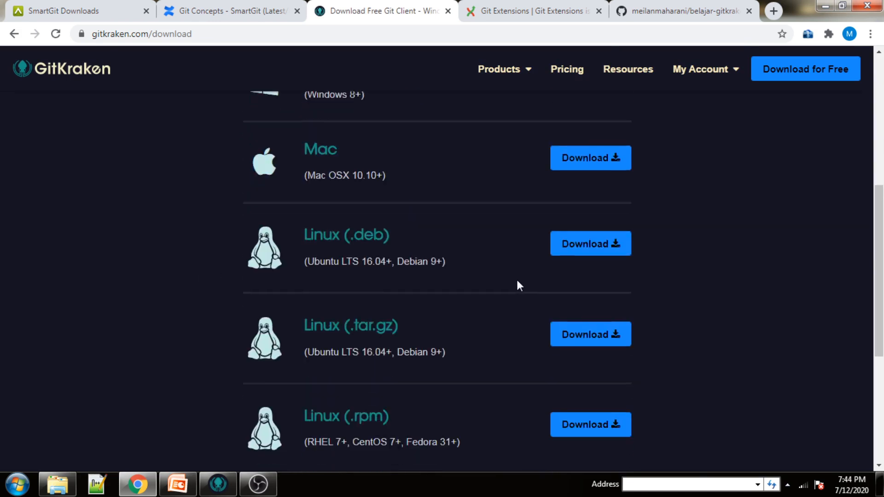
scroll(517, 286, down, 1)
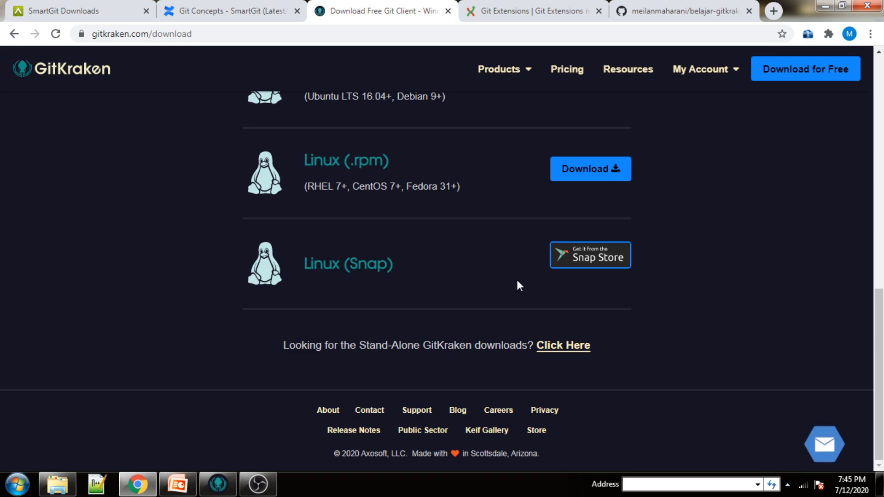
Open GitKraken's Pricing page and scroll through the plan cards.
click(569, 69)
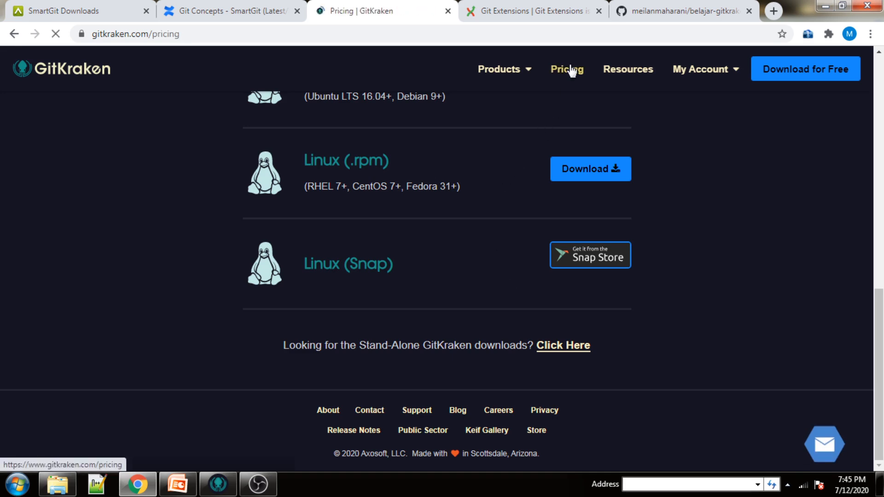
scroll(341, 297, down, 3)
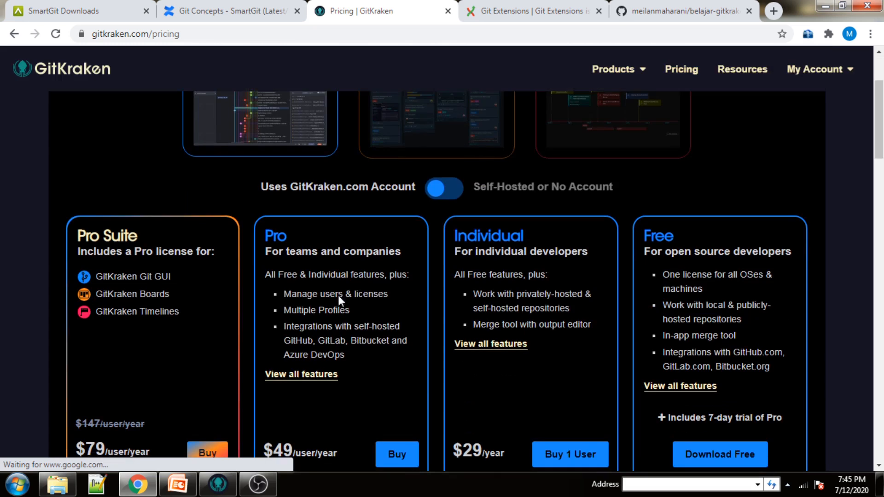
scroll(161, 329, down, 2)
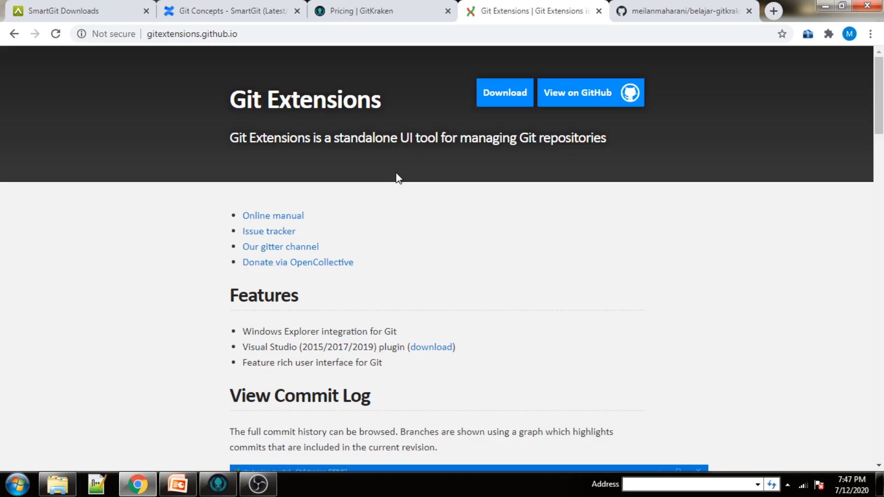
click(219, 35)
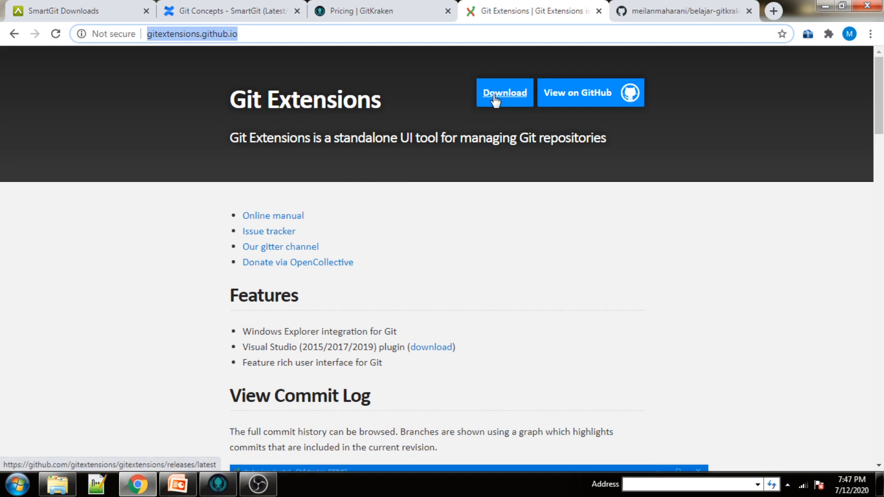
scroll(398, 237, down, 6)
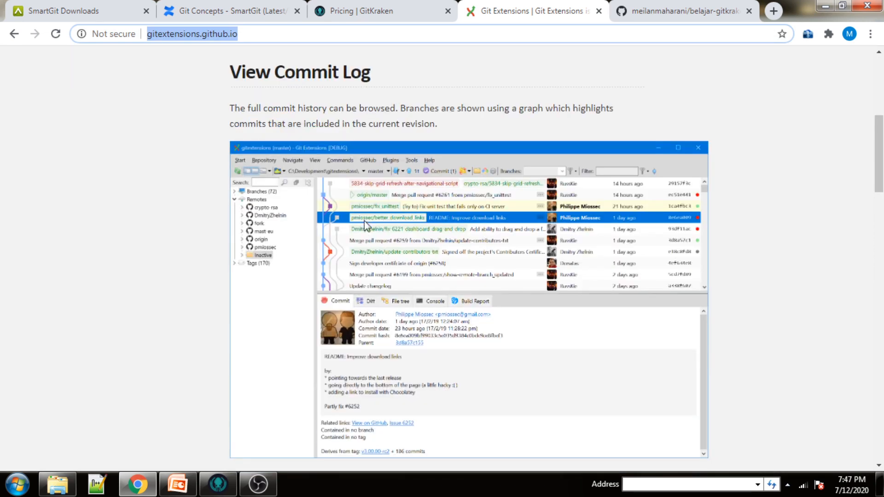
scroll(334, 254, down, 7)
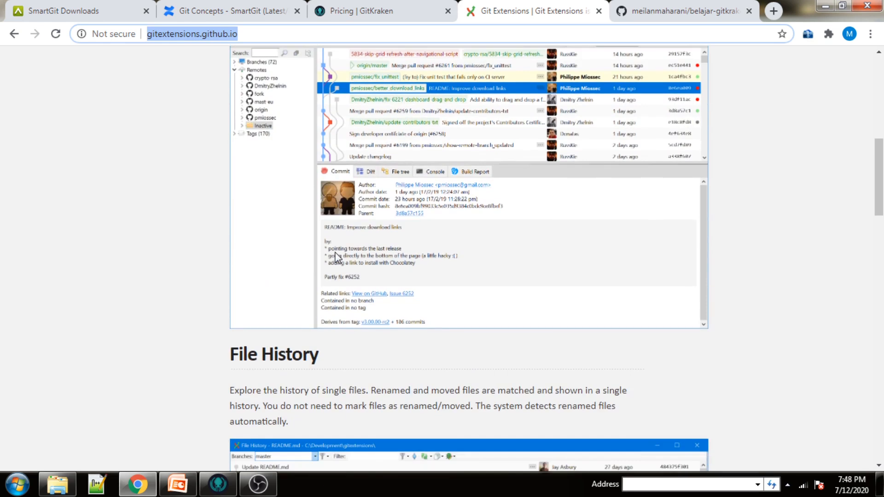
scroll(335, 256, down, 5)
key(Return)
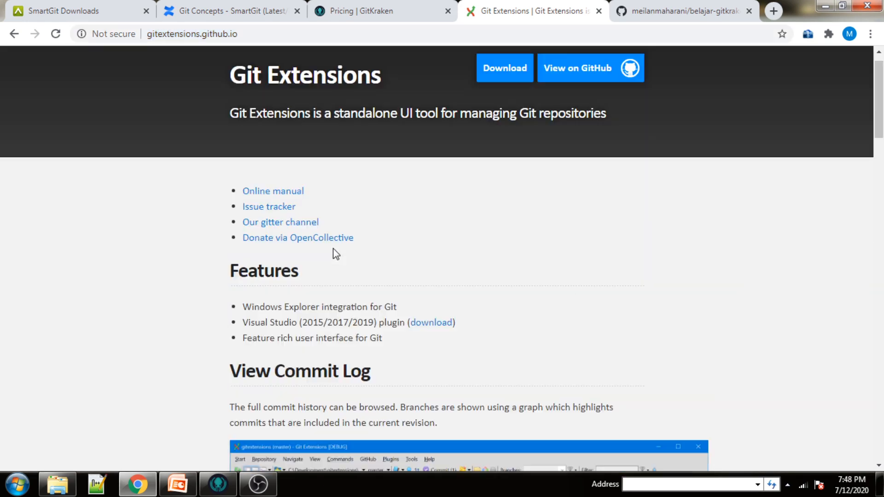
Open the Git Extensions 3.3 online manual and scroll its contents down to Branches.
click(286, 197)
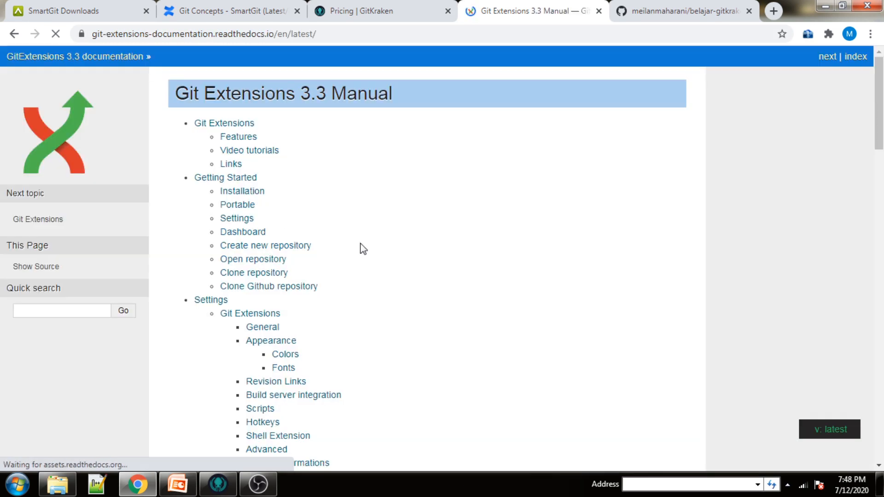
scroll(245, 246, down, 4)
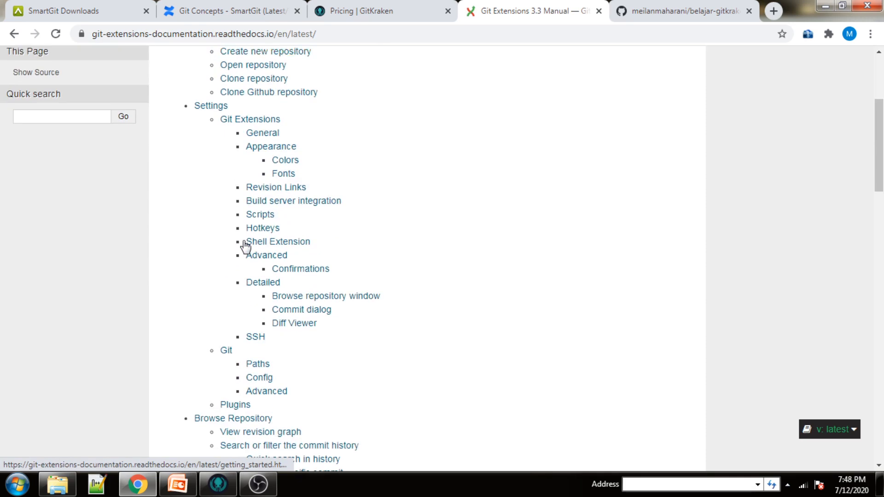
scroll(245, 246, down, 4)
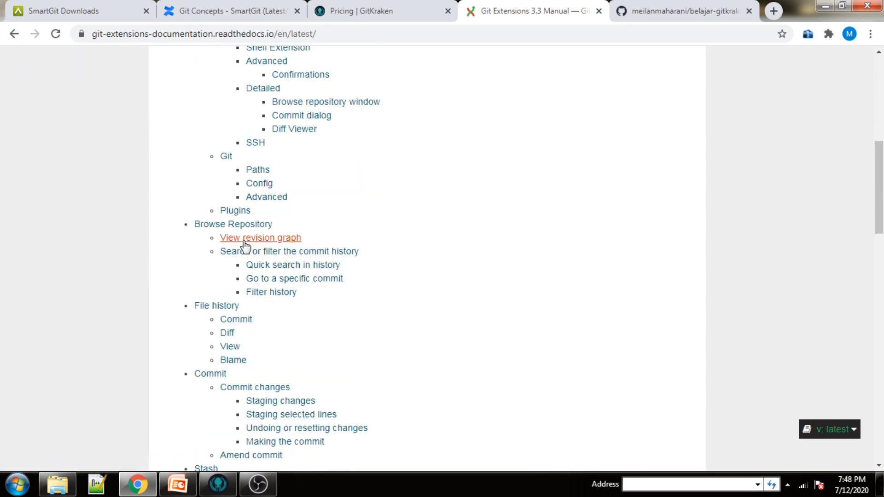
scroll(243, 244, down, 5)
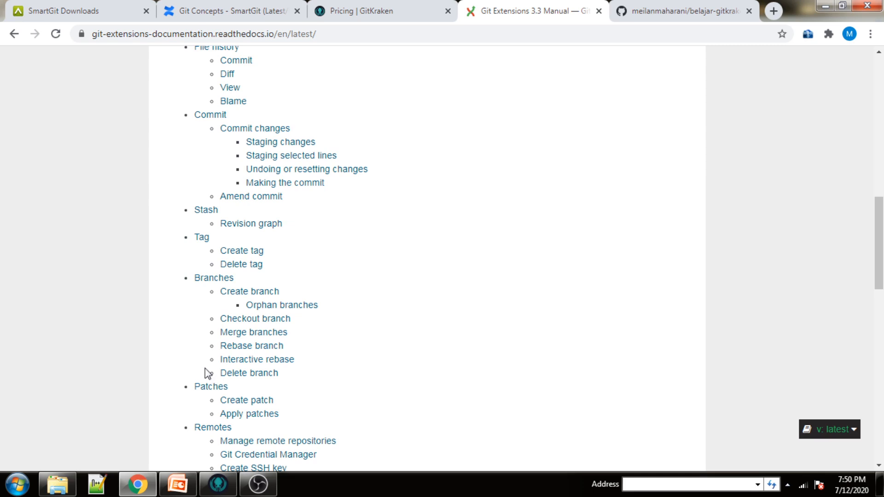
Switch from Chrome to the GitKraken start page using the taskbar.
click(218, 487)
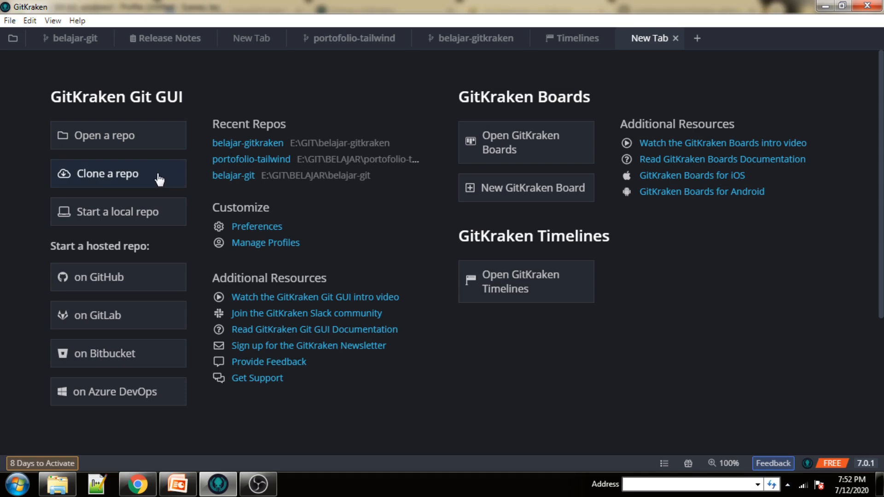
Start a Clone with URL with destination folder E:\GIT\BELAJAR, then return to Chrome.
click(153, 181)
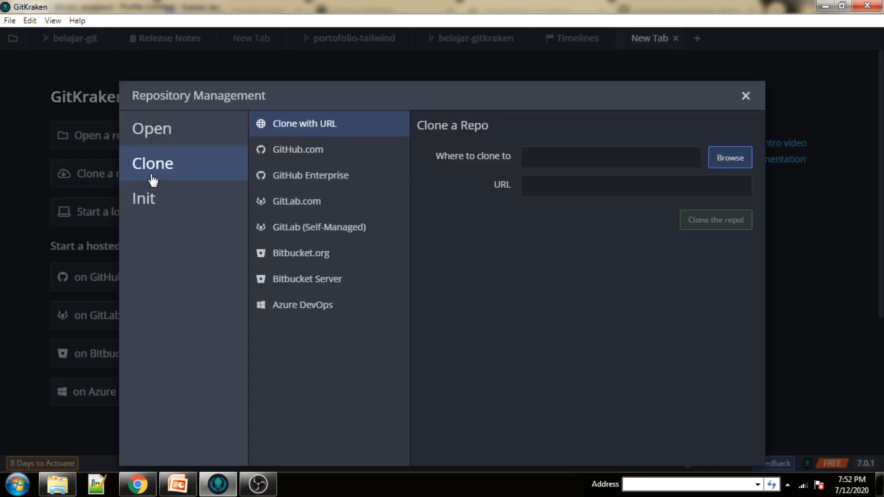
click(565, 156)
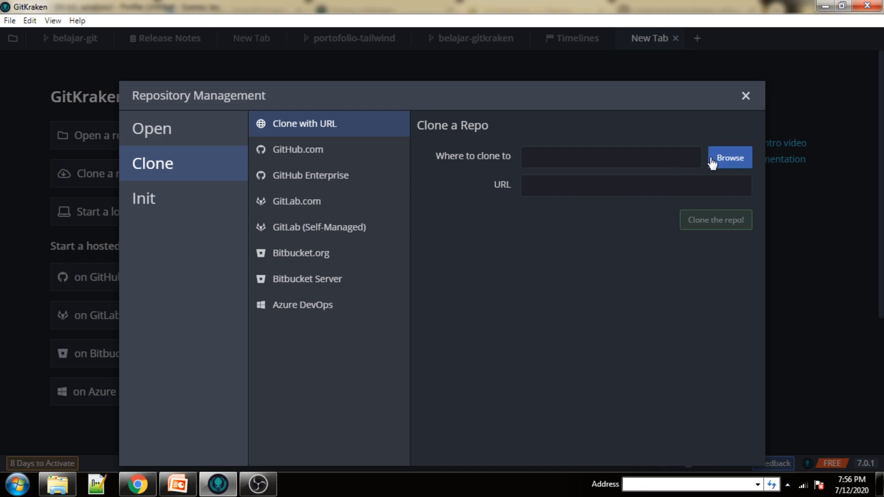
click(721, 161)
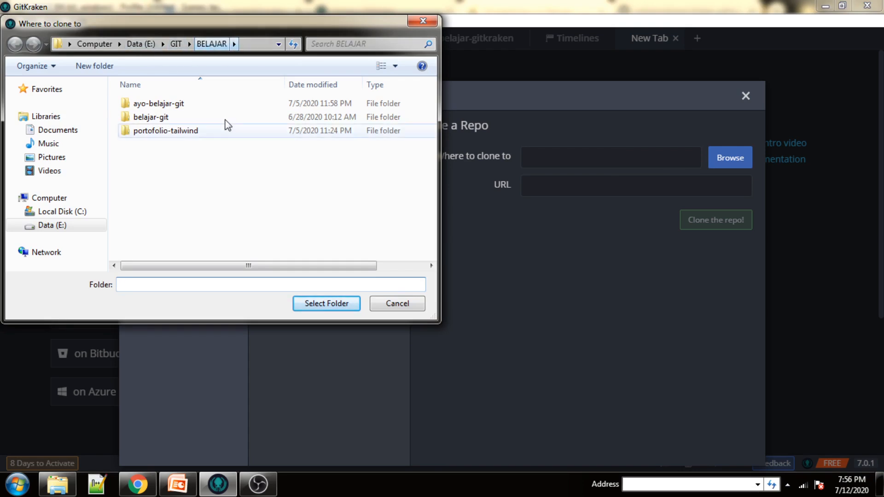
click(315, 305)
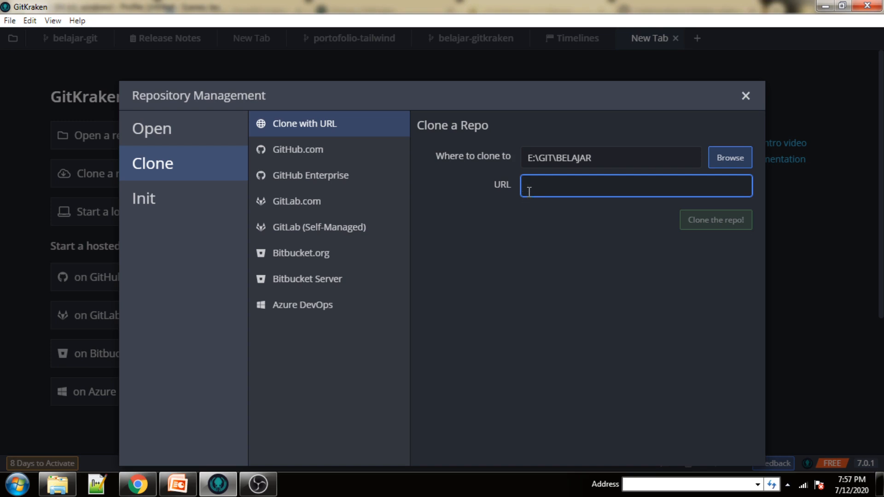
click(137, 484)
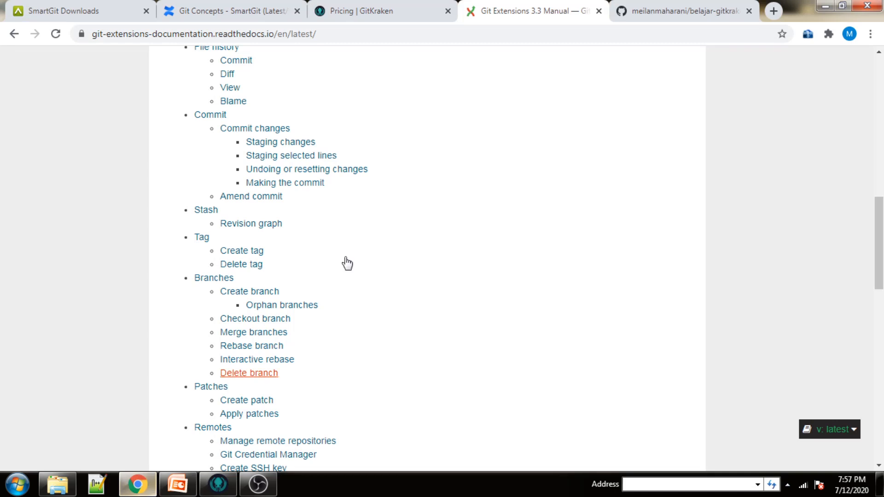
Copy the belajar-gitkraken HTTPS clone URL from the GitHub repository's Code menu.
click(663, 14)
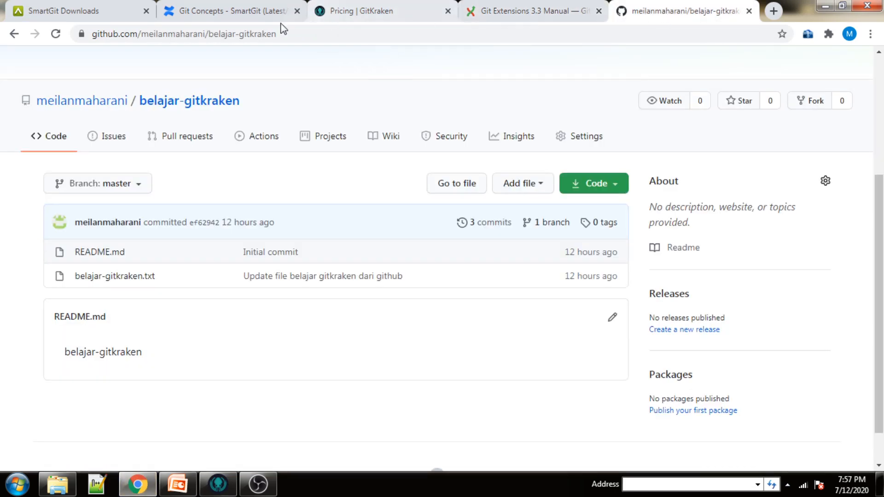
scroll(573, 316, up, 1)
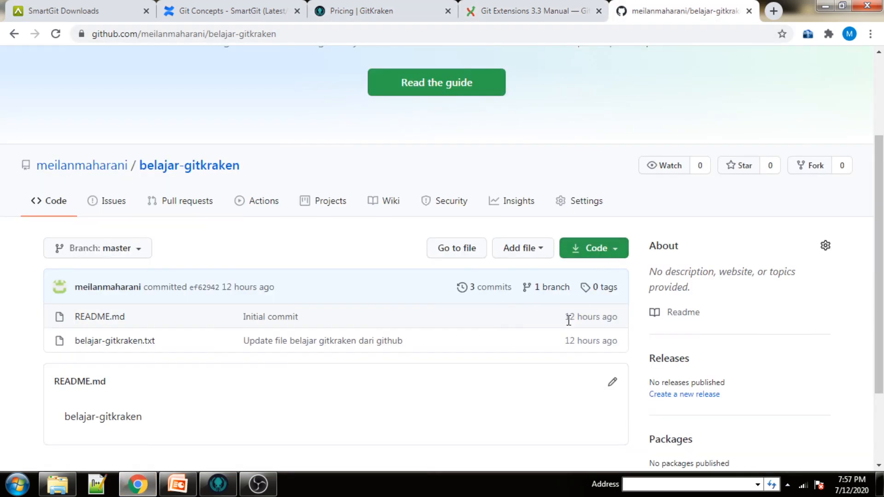
click(616, 249)
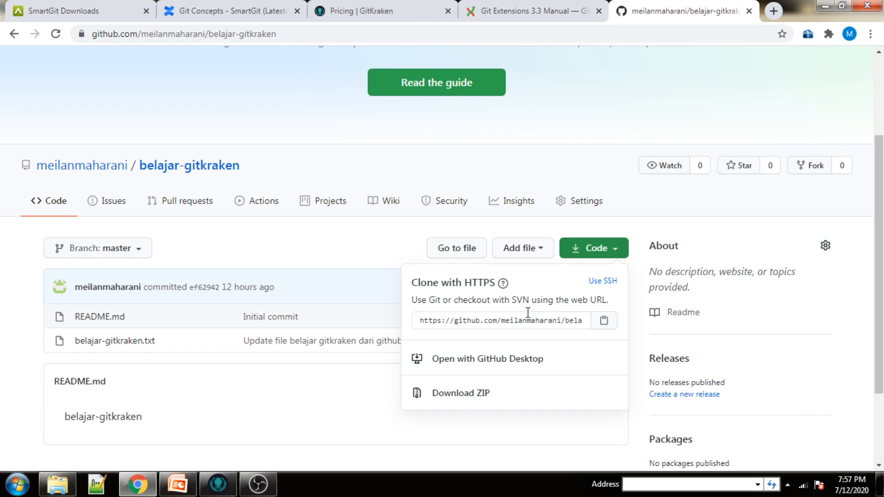
click(492, 320)
right_click(492, 320)
click(523, 330)
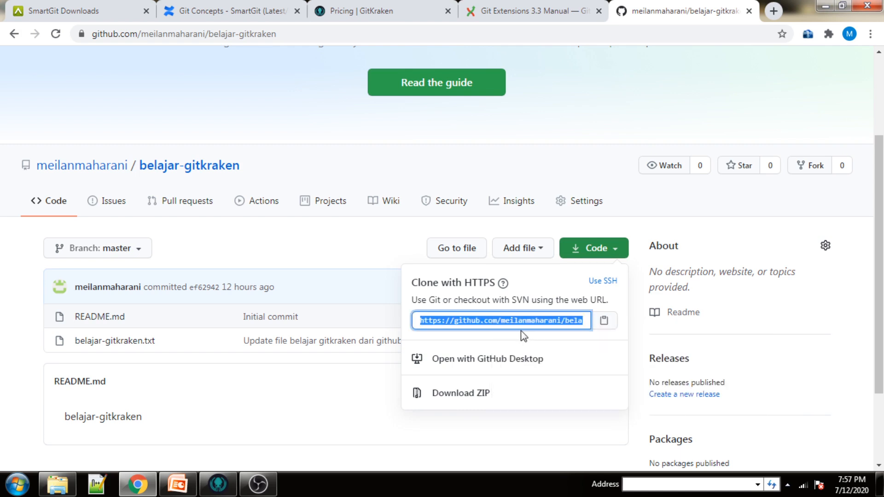
Paste the URL into GitKraken's clone form and clone into E:\GIT\BELAJAR.
click(218, 485)
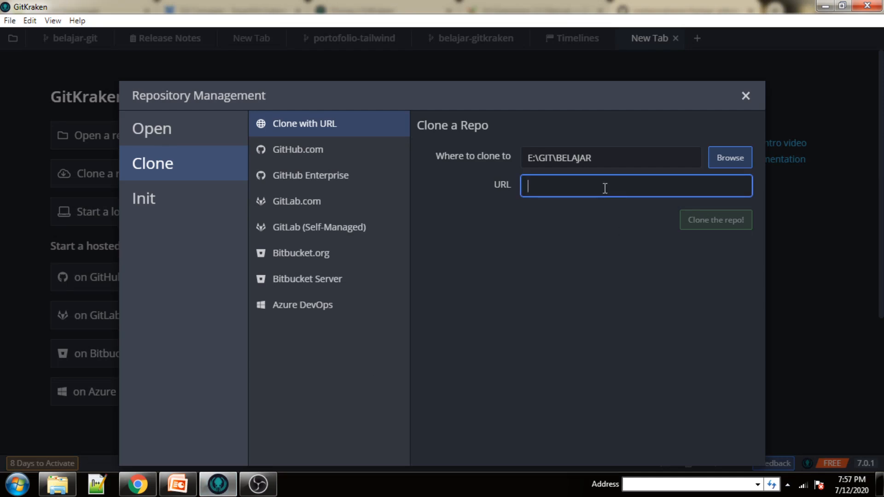
key(ctrl+v)
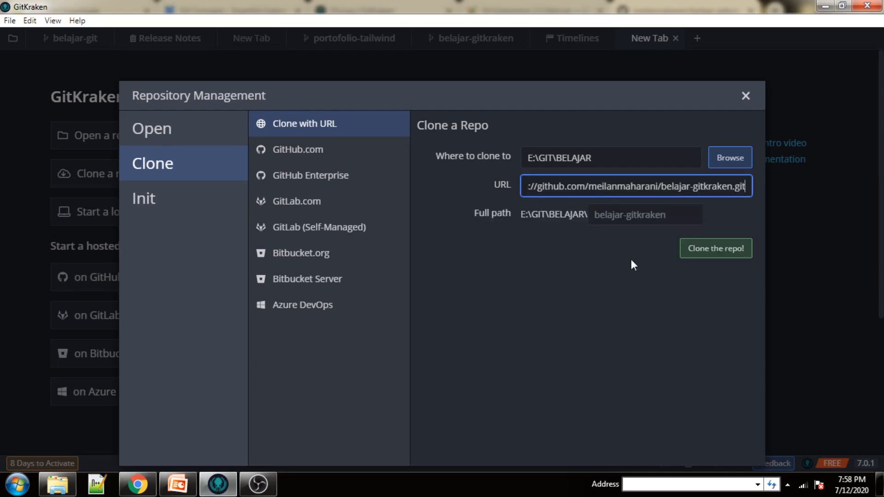
click(703, 257)
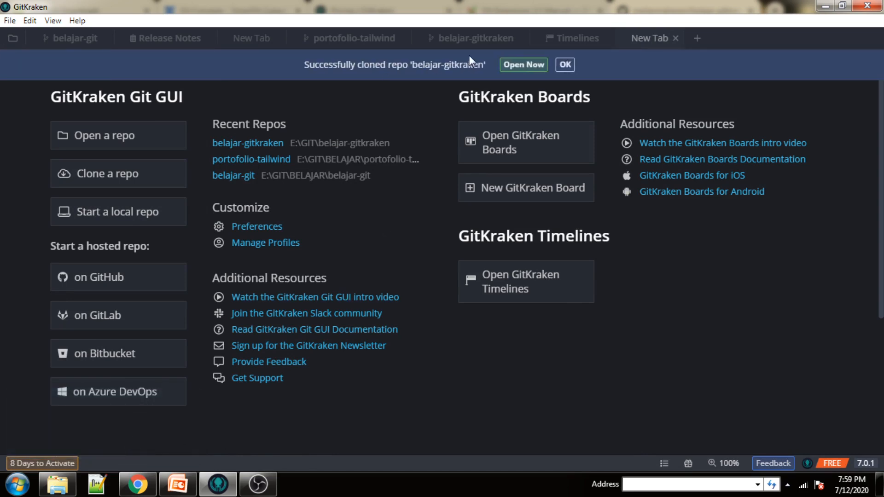
Open the cloned belajar-gitkraken repo and view commit ef6294's diff.
click(513, 67)
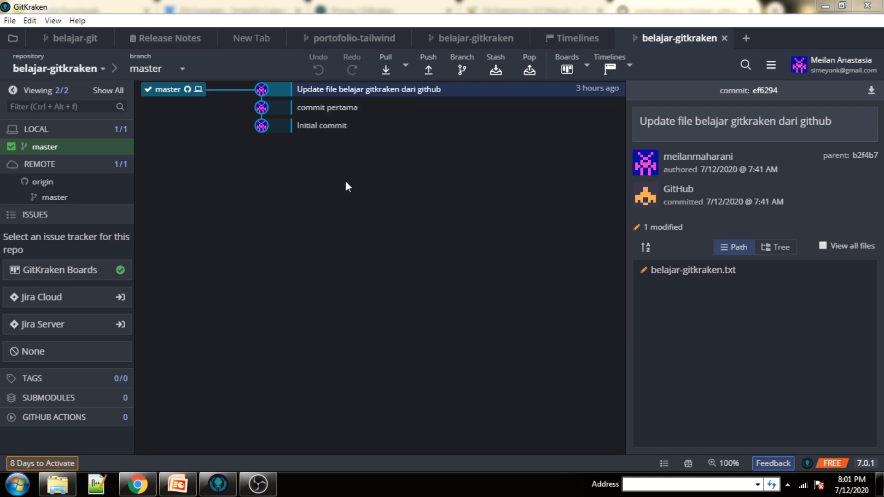
mouse_move(685, 161)
Edit belajar-gitkraken.txt to add line 3: 'Belajar gitkraken dasar bersama Codepolitan.'.
click(660, 275)
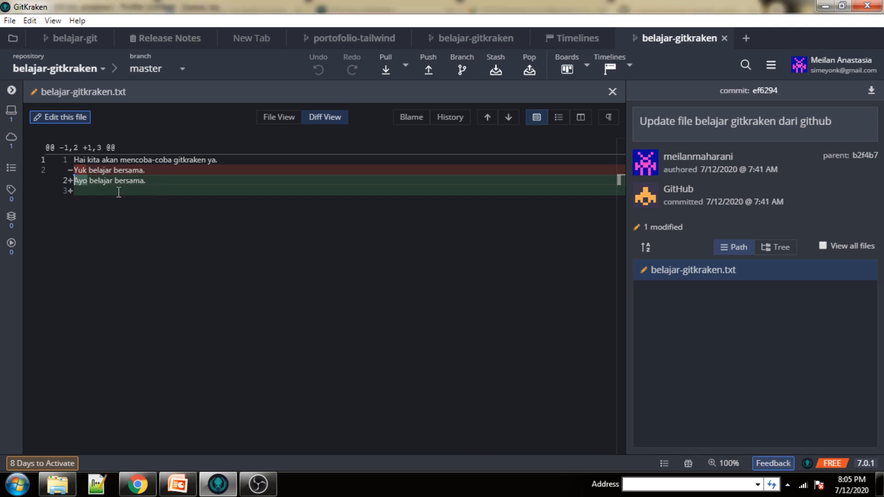
click(48, 118)
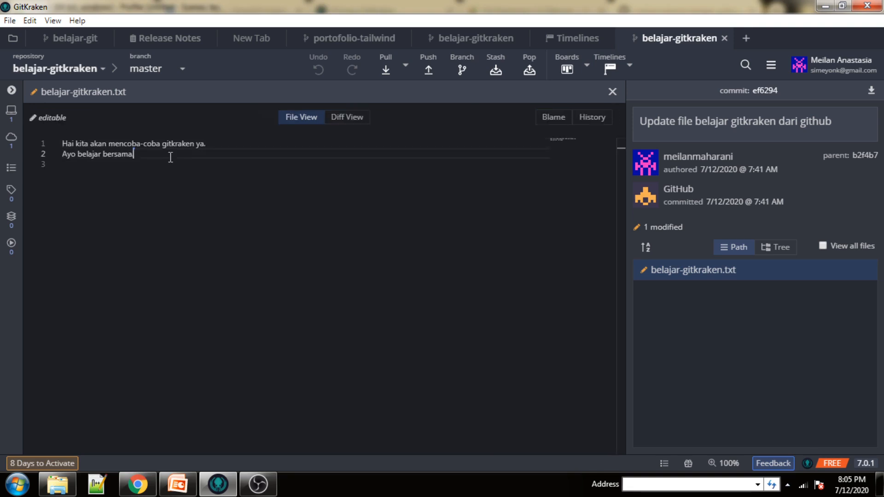
key(Down)
text(Bela)
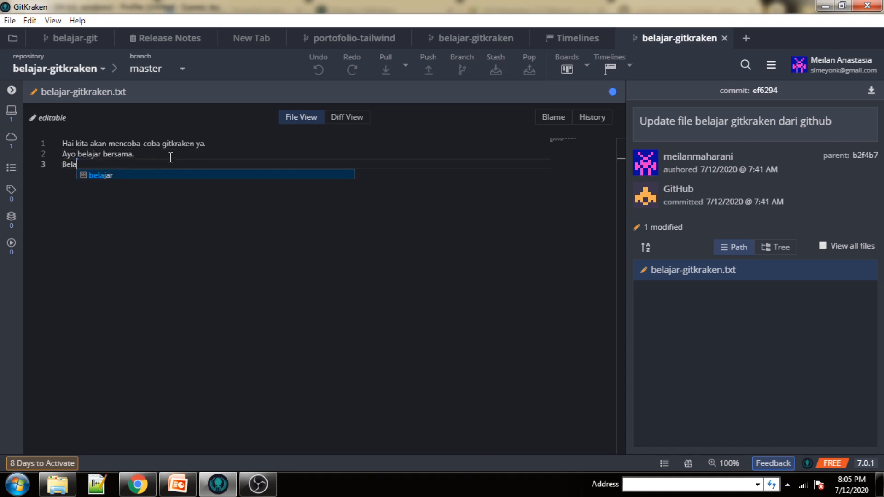
text(jar g)
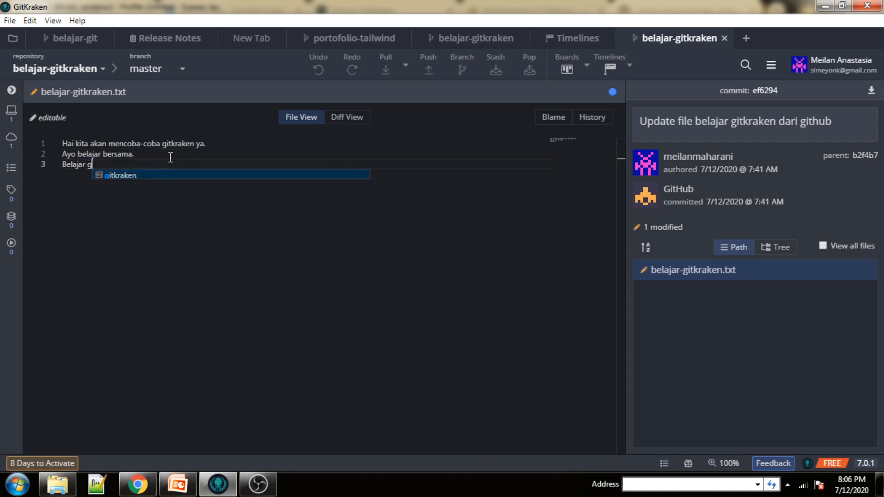
text(itkraken )
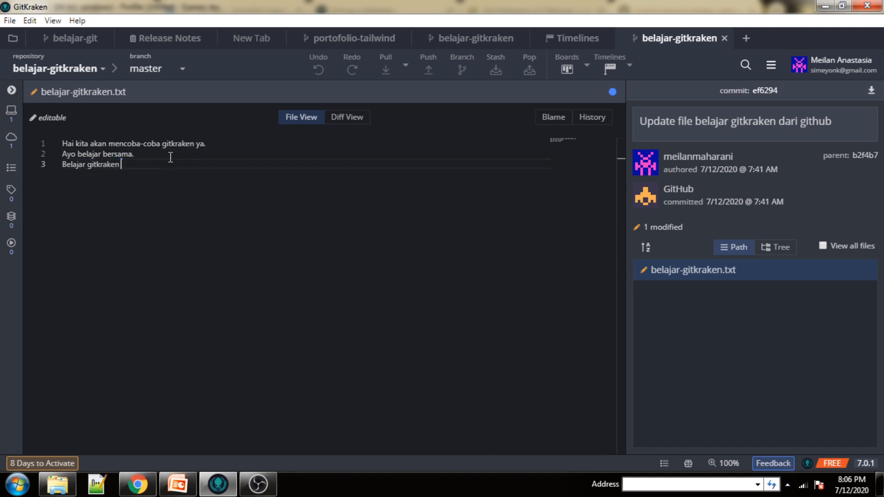
text(dasar bersam)
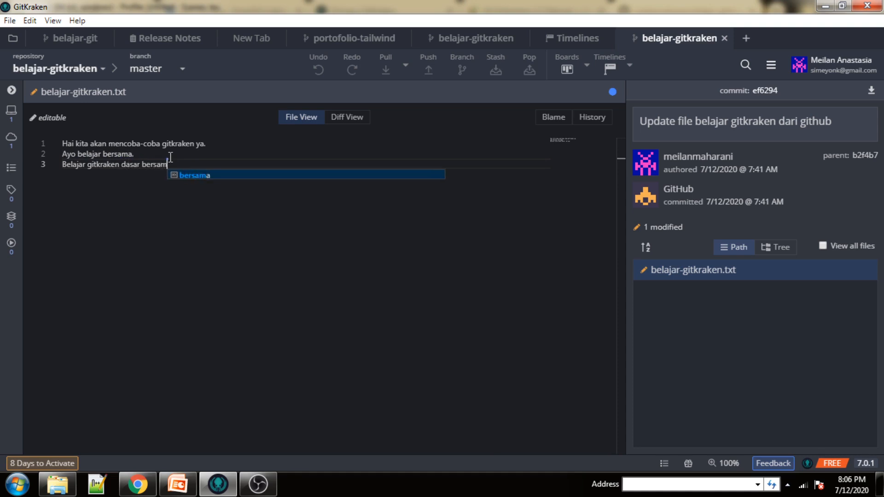
text(a Codepo)
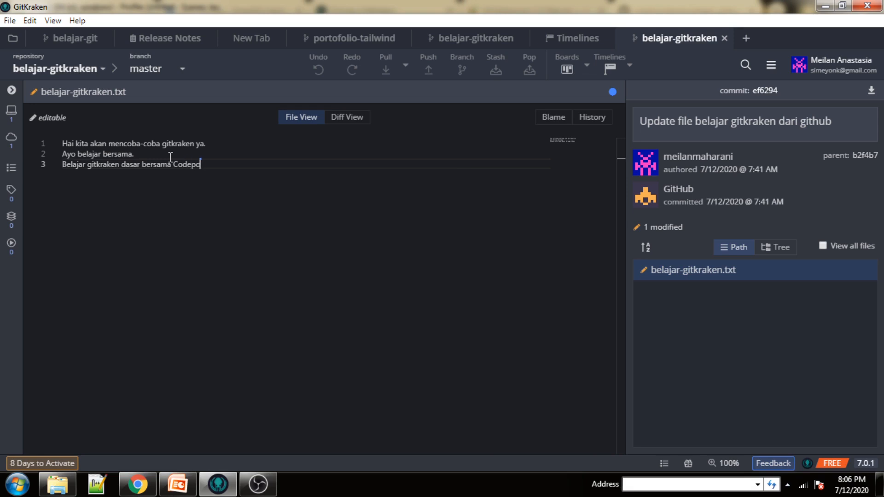
text(litan.)
key(Return)
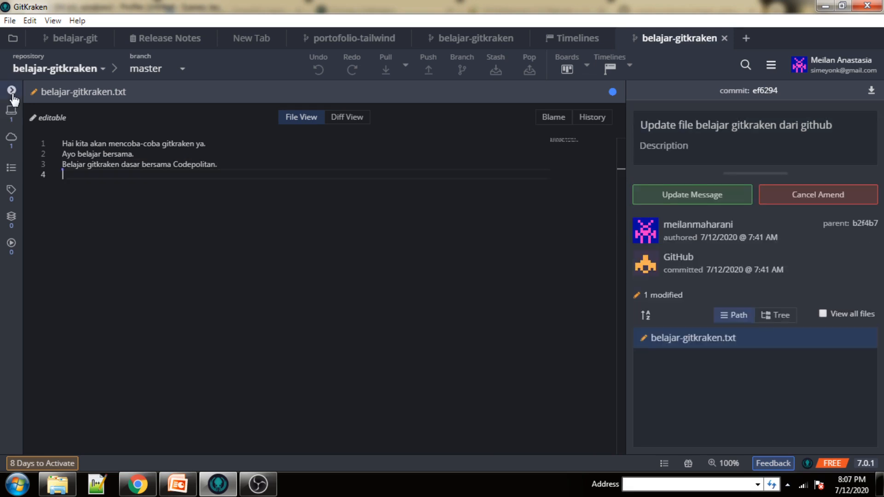
Save the edited belajar-gitkraken.txt and stage all working-directory changes.
click(12, 91)
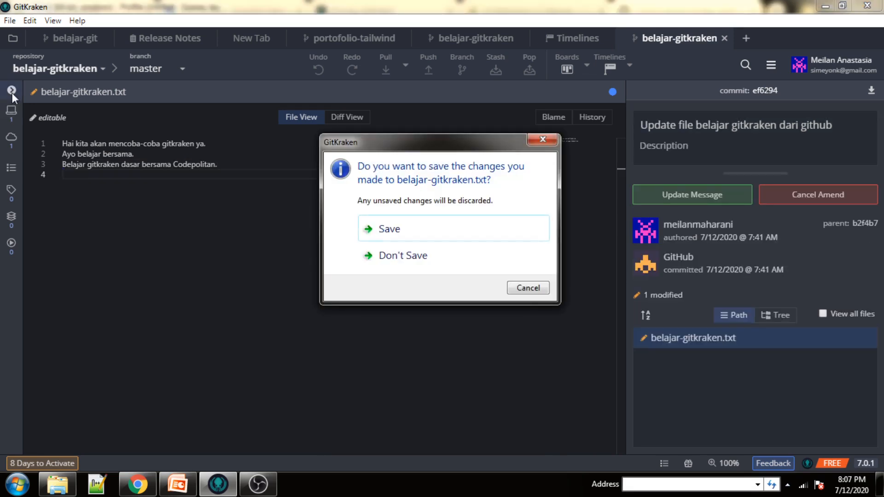
click(402, 230)
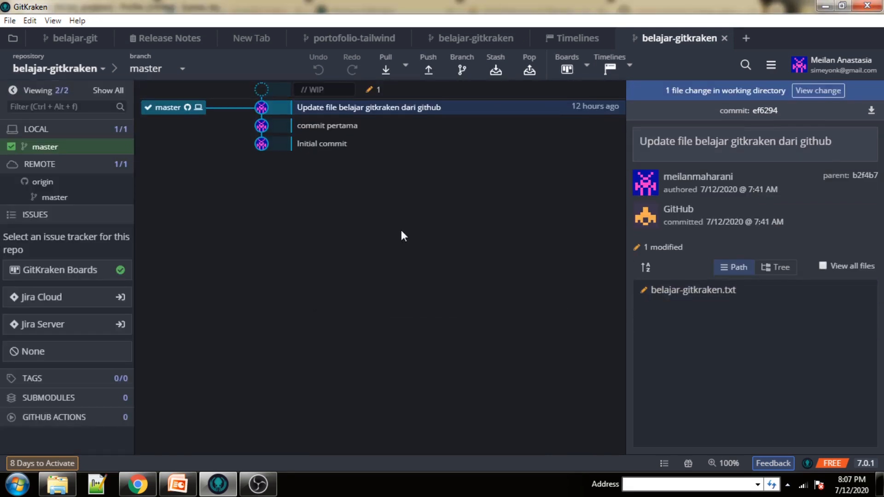
click(818, 91)
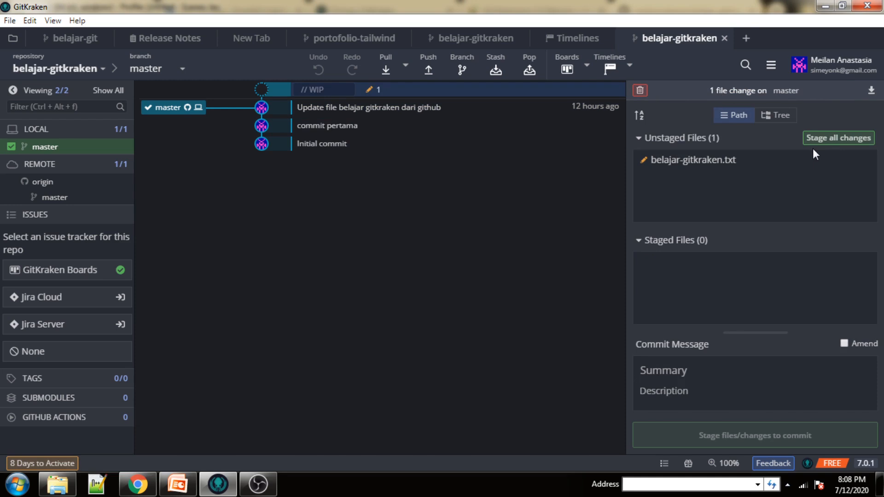
click(823, 138)
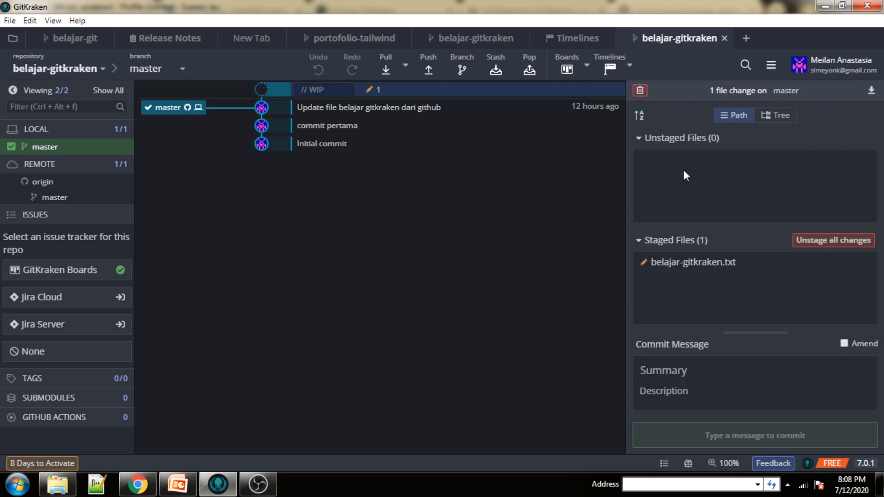
Enter commit summary 'Update belajar gitkraken' with description 'Penambahan line 3'.
click(677, 370)
text(Update )
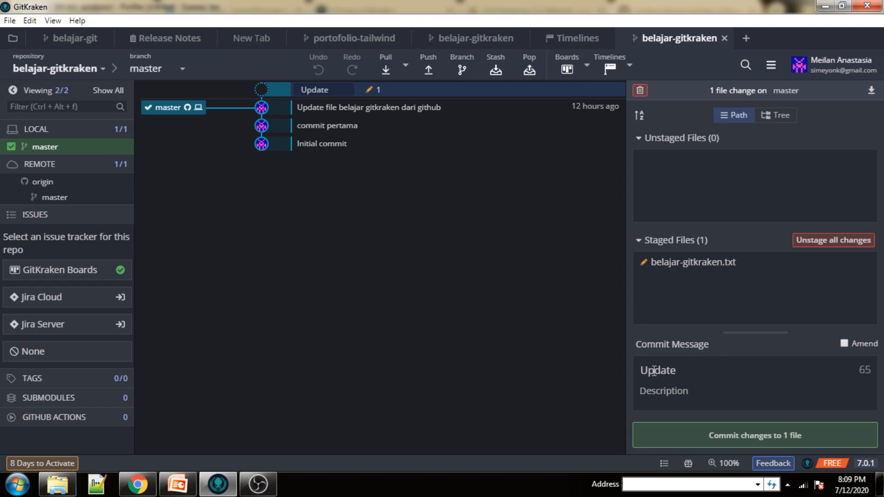
text(belajar gi)
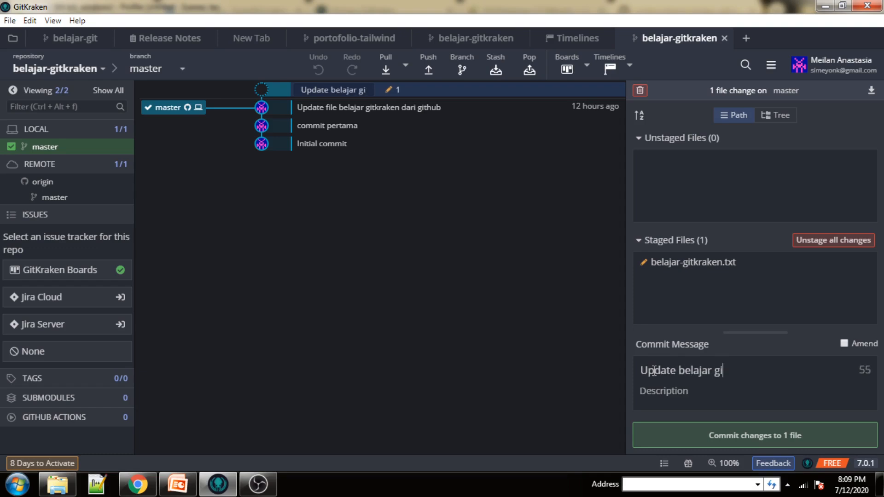
text(tkraken)
click(669, 399)
text(Penambaha)
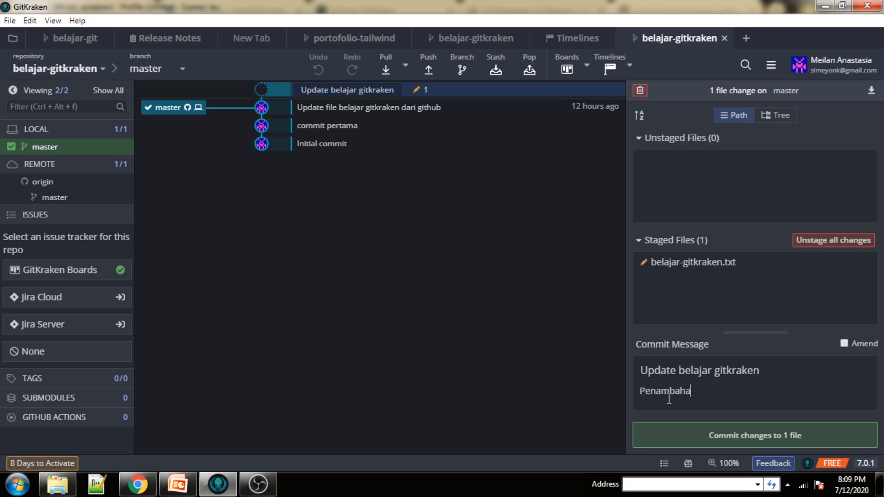
text(n line 3)
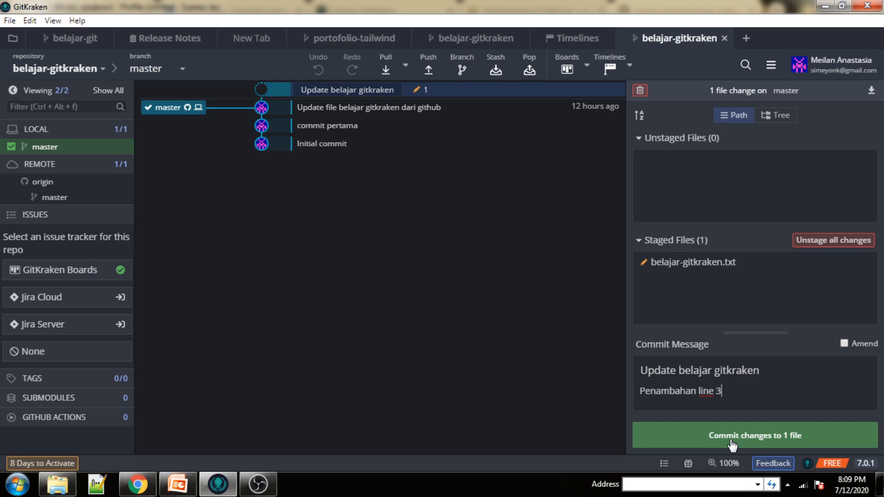
Commit the staged change to belajar-gitkraken.txt on local master.
click(731, 439)
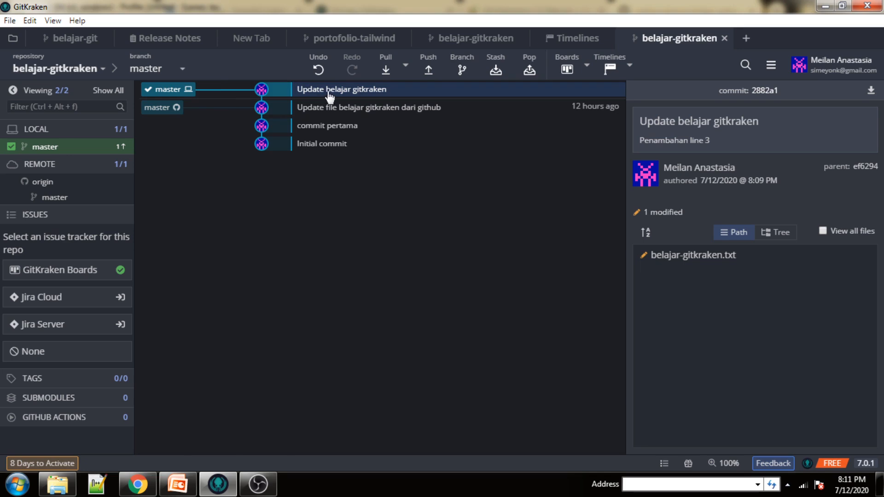
Push the commit to GitHub, signing in with the account e-mail and password.
click(428, 70)
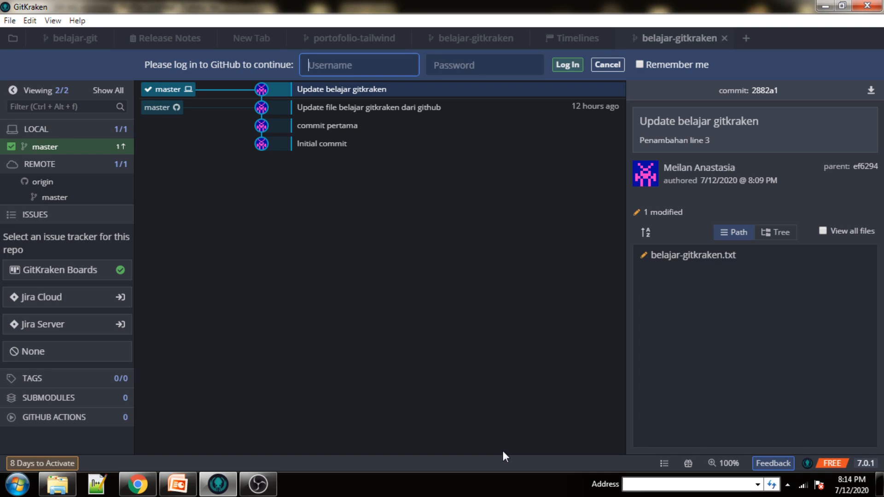
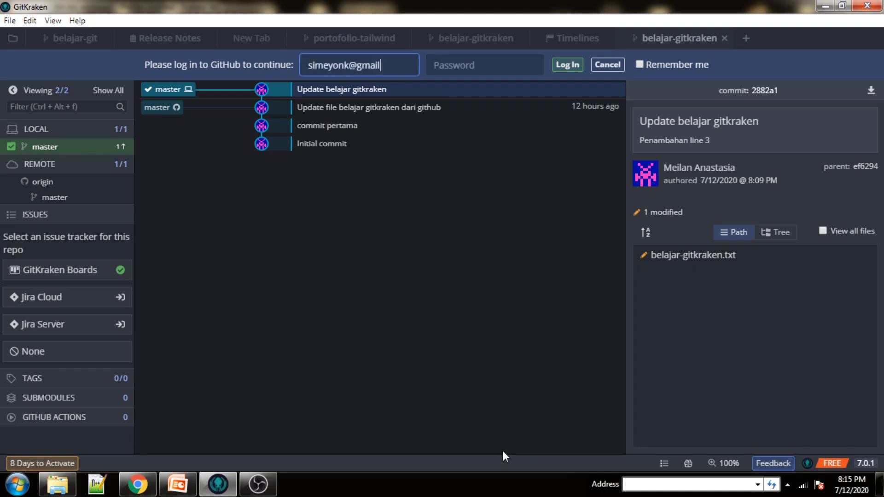
key(Tab)
text(•••••••••)
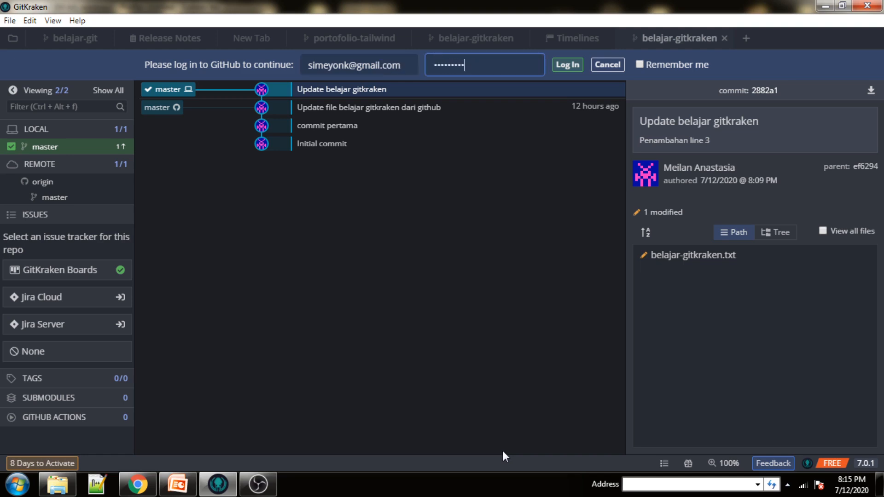
key(Return)
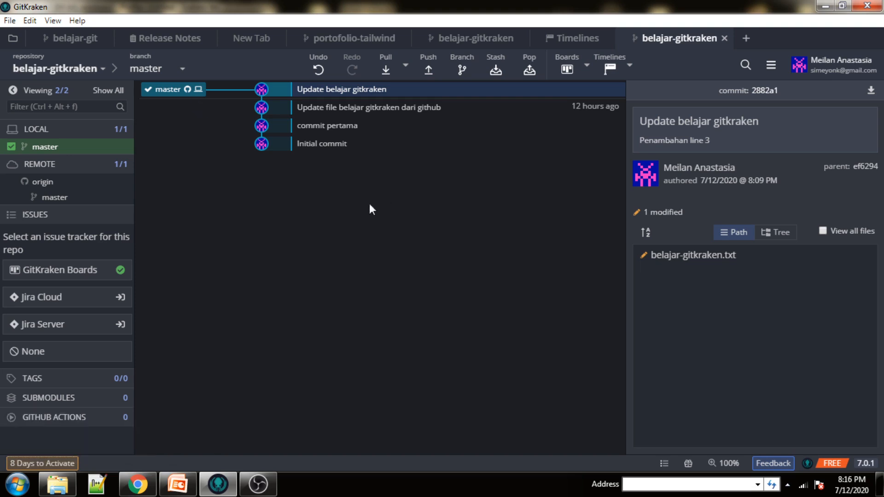
In Chrome, review the 'Update belajar gitkraken' commit diff on GitHub, then return to the repository page.
mouse_move(144, 478)
click(158, 438)
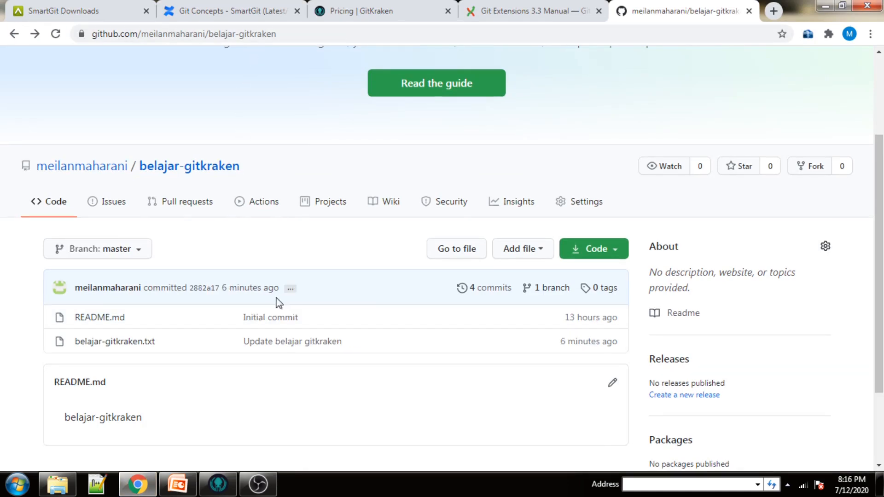
scroll(277, 298, down, 1)
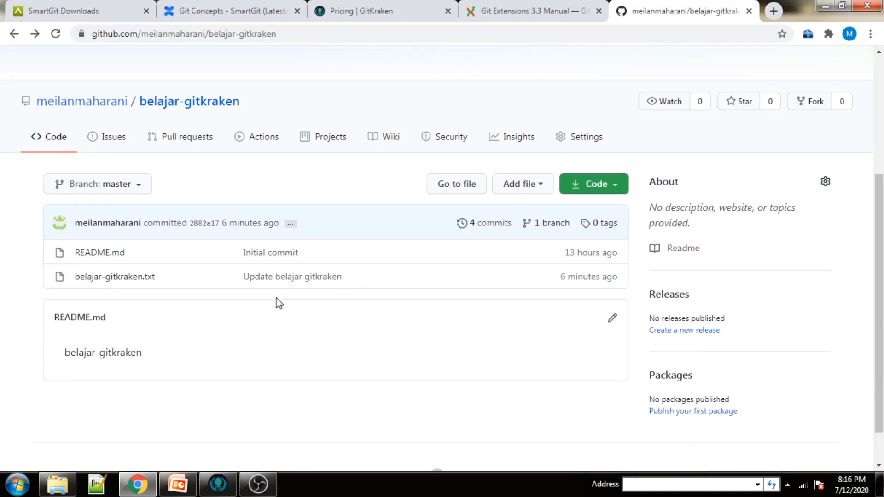
click(254, 281)
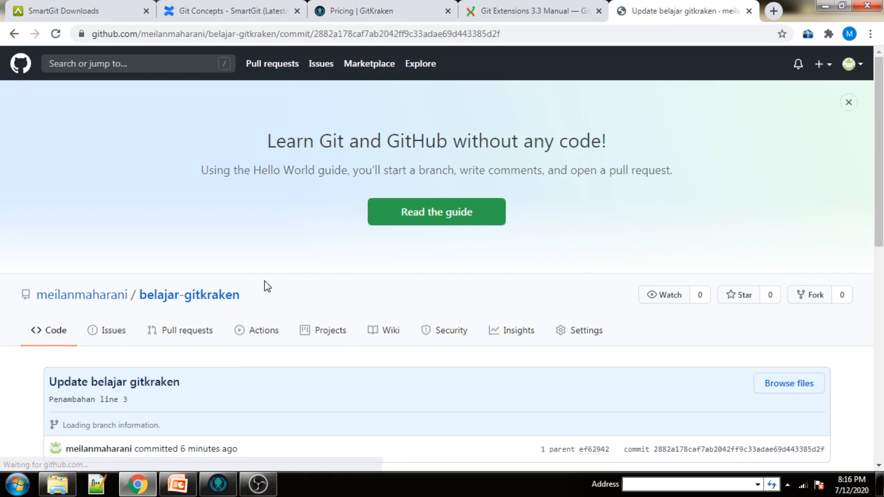
scroll(276, 271, down, 5)
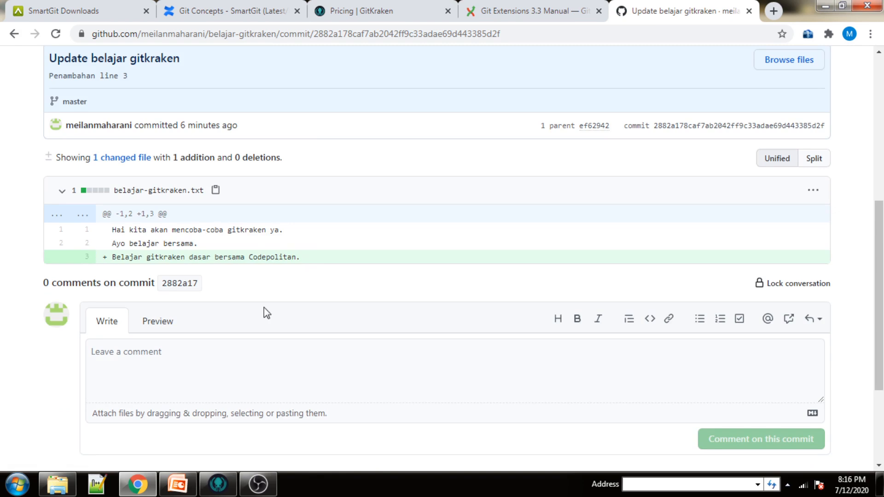
key(alt+Left)
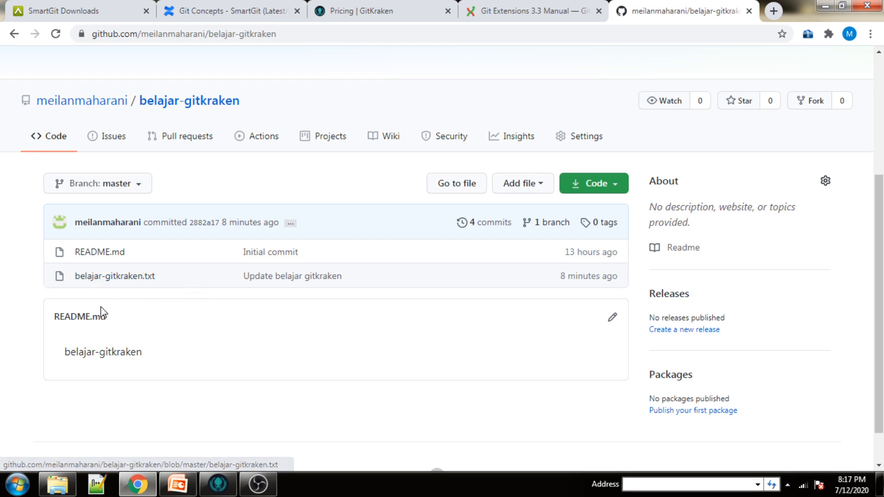
Edit belajar-gitkraken.txt on GitHub, adding line 4 'Bagaimana mudah bukan?'.
click(111, 280)
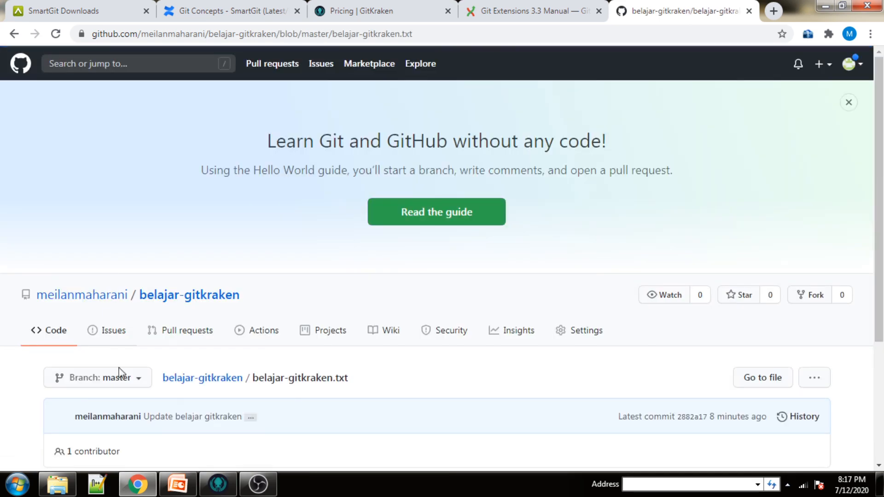
scroll(120, 371, down, 4)
key(e)
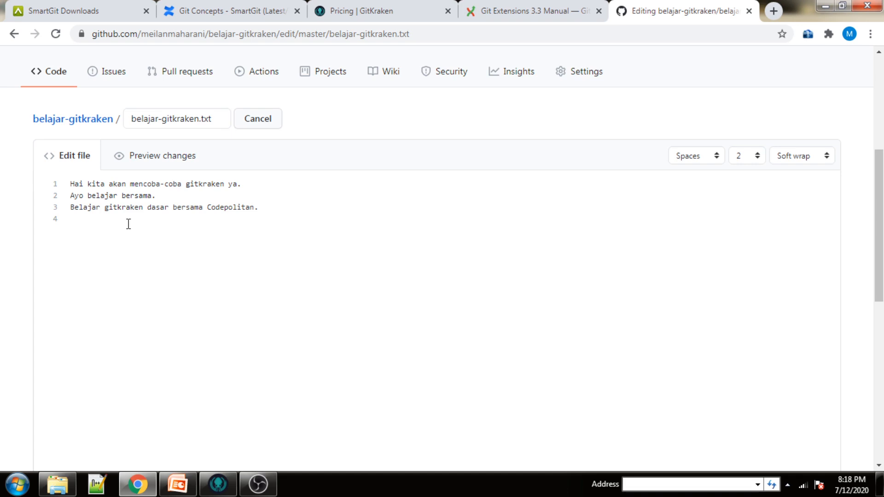
text(B)
key(BackSpace)
text(Bagaimana mudah bukan?)
Commit the edit directly to master with description 'penambahan line4'.
scroll(128, 224, down, 6)
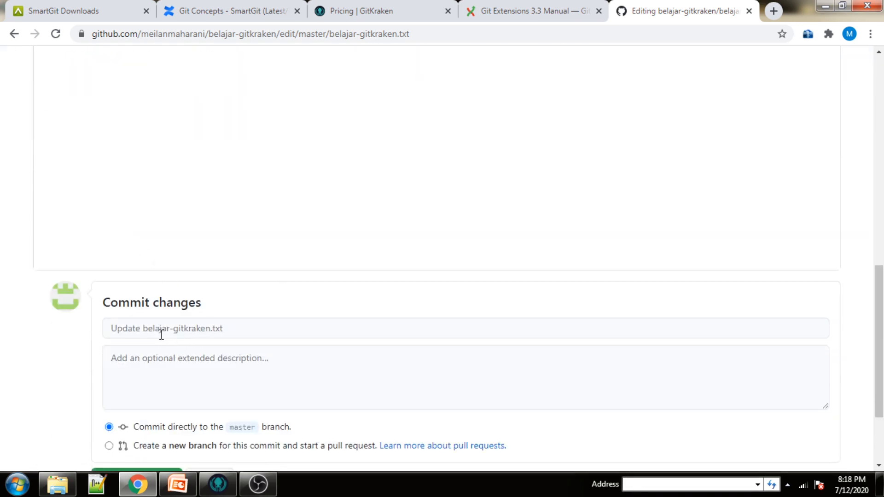
scroll(159, 341, down, 2)
click(161, 306)
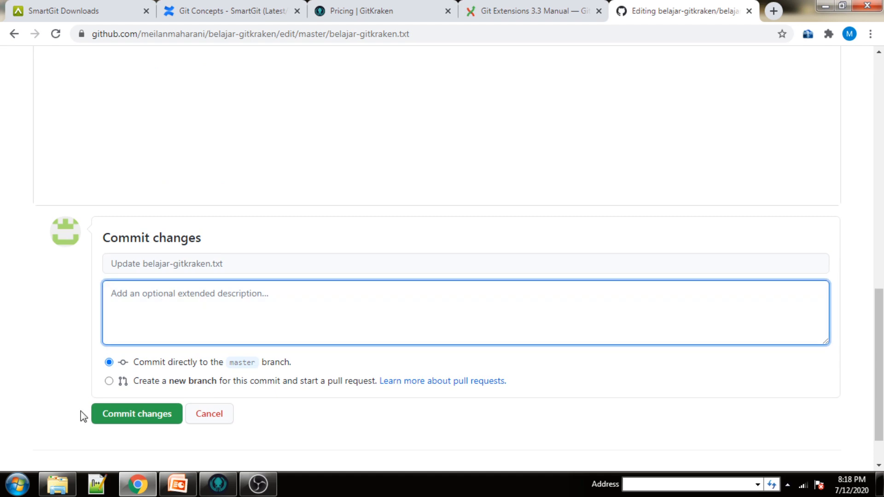
text(penambahan line4)
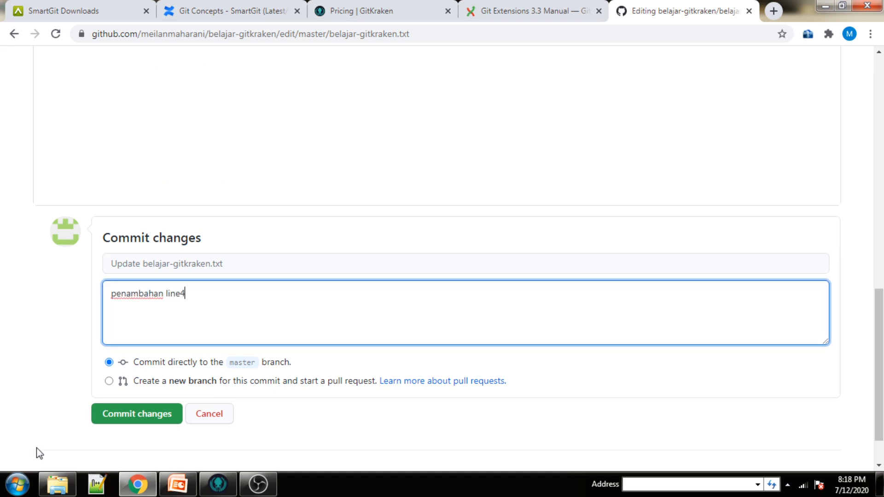
click(129, 422)
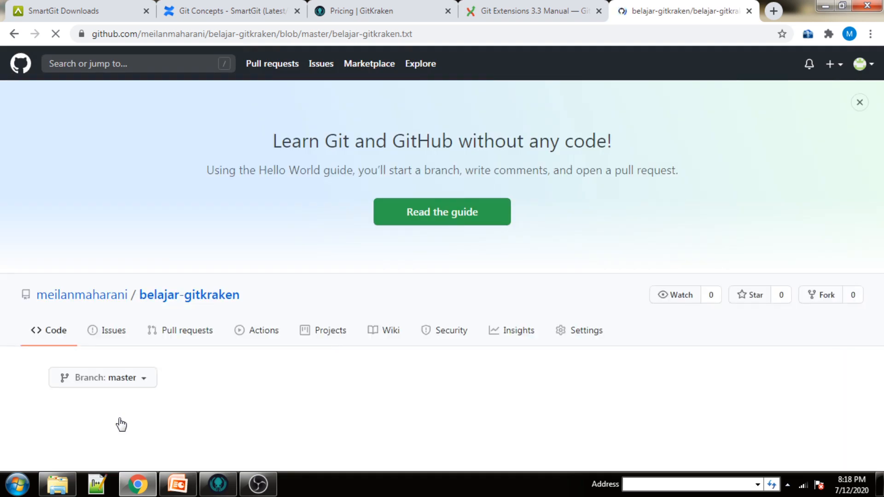
Check the four-line file on GitHub, then switch back to GitKraken.
mouse_move(118, 424)
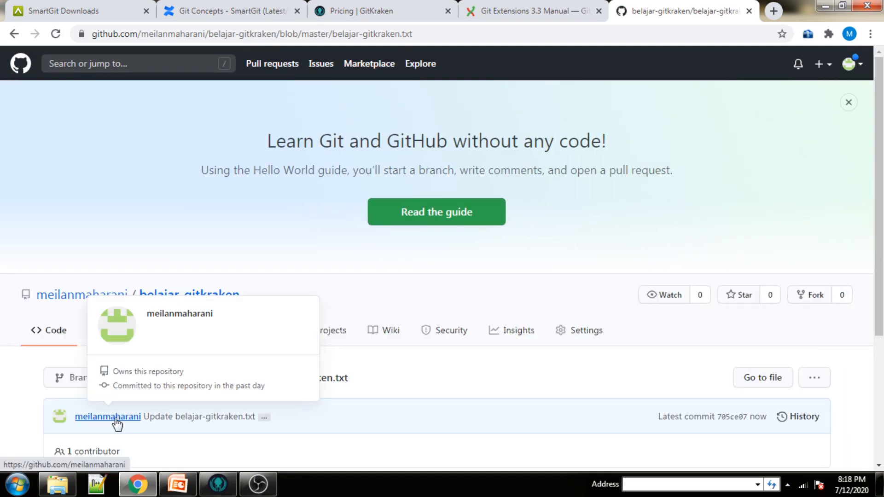
scroll(118, 424, down, 1)
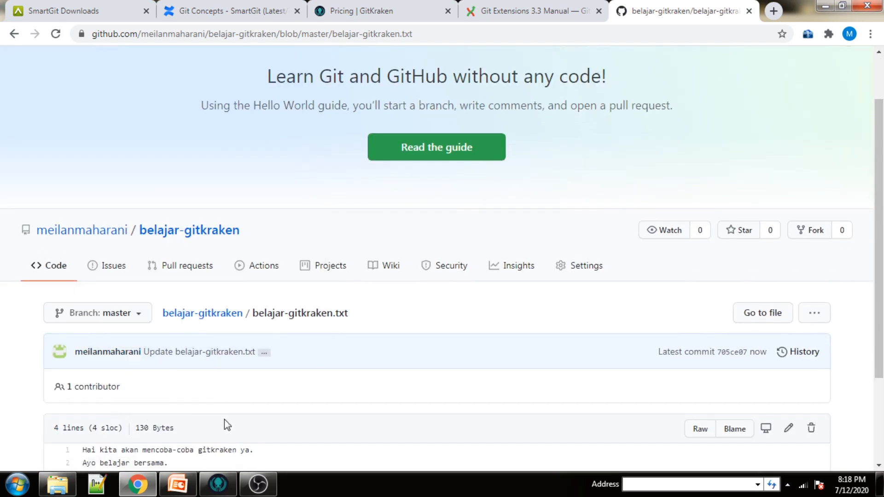
click(221, 488)
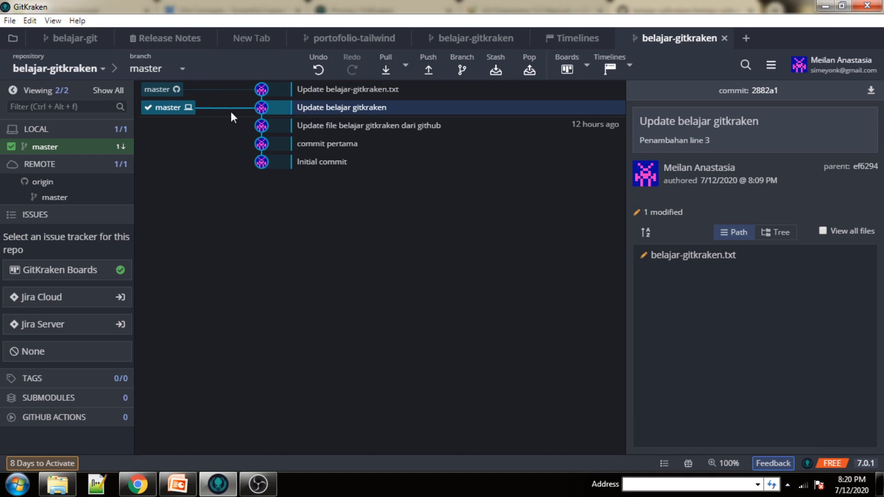
Pull the 'Update belajar-gitkraken.txt' web commit and view the file's diff adding line 4.
click(328, 95)
click(385, 71)
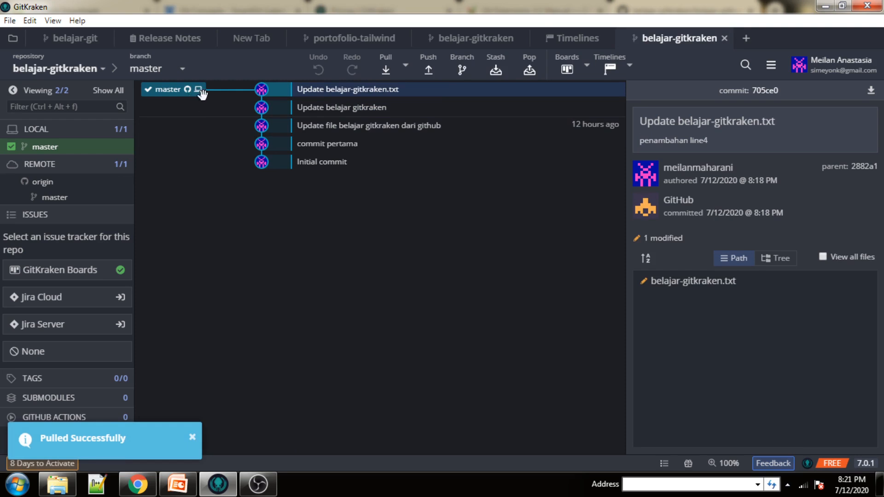
click(697, 287)
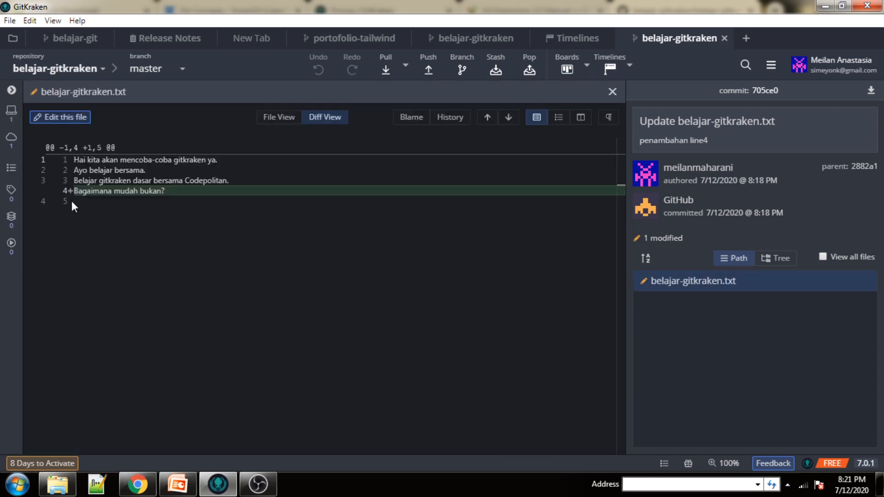